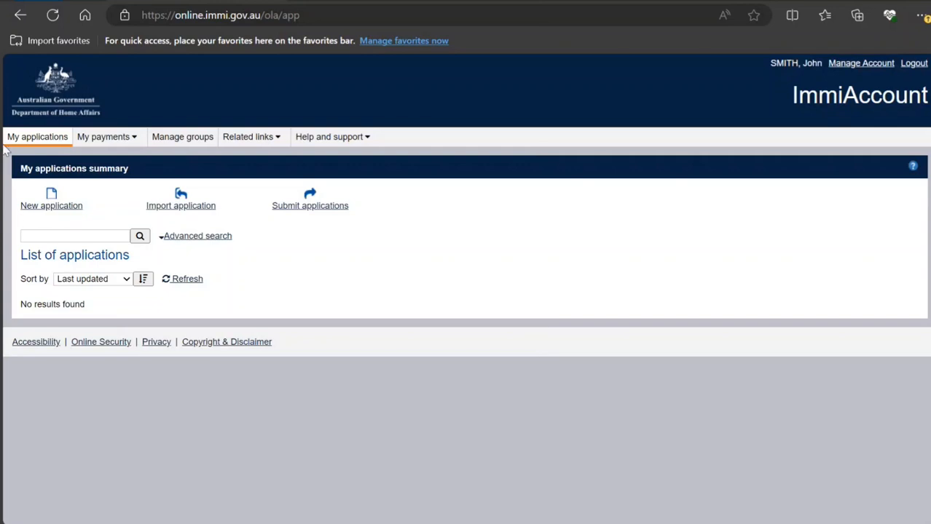
Start a new Resident Return Visa (155,157) application and accept the terms and conditions
left_click(55, 210)
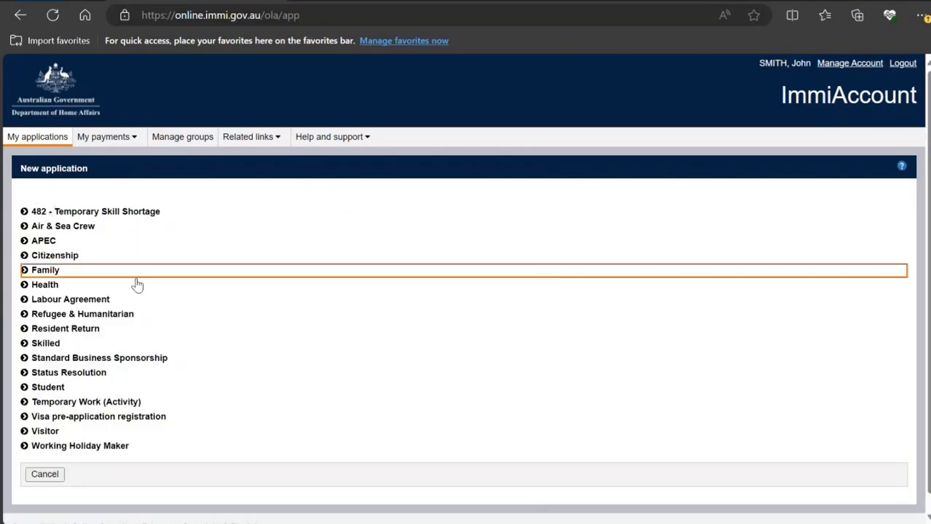
left_click(96, 330)
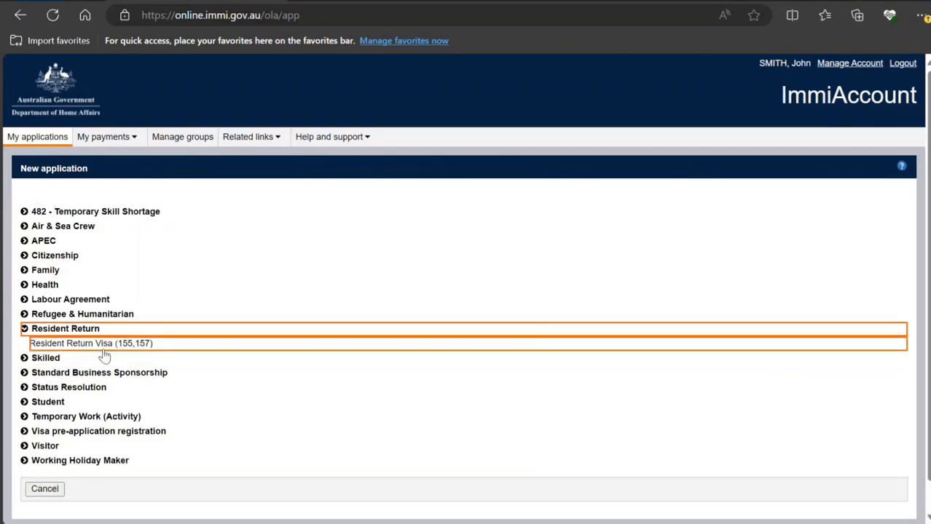
left_click(100, 345)
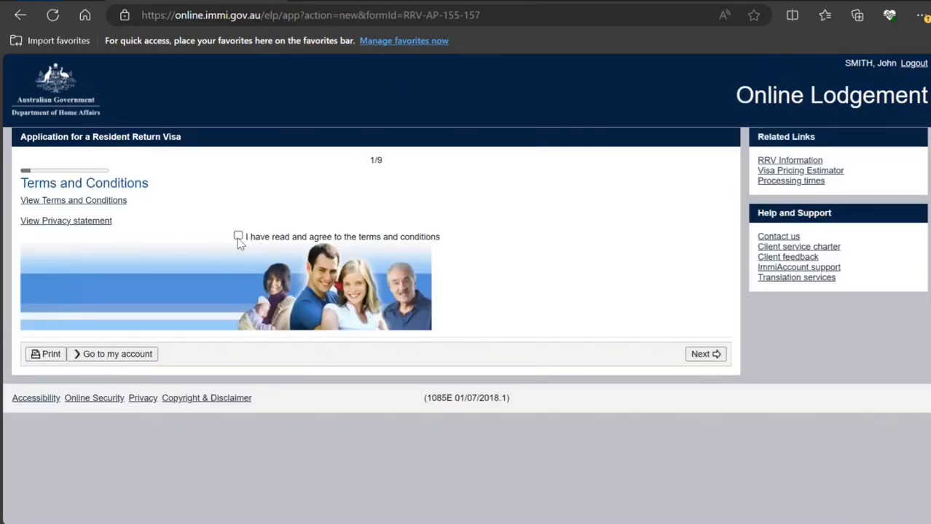
left_click(238, 237)
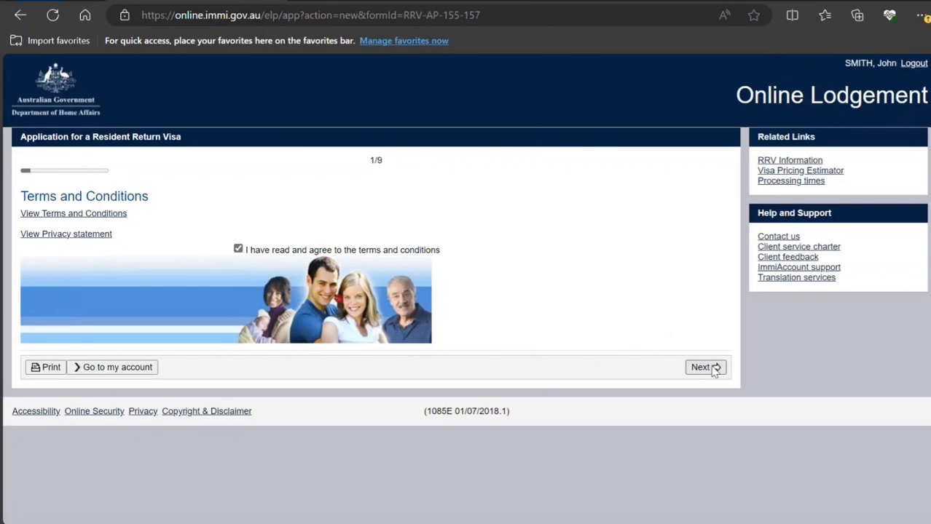
left_click(716, 369)
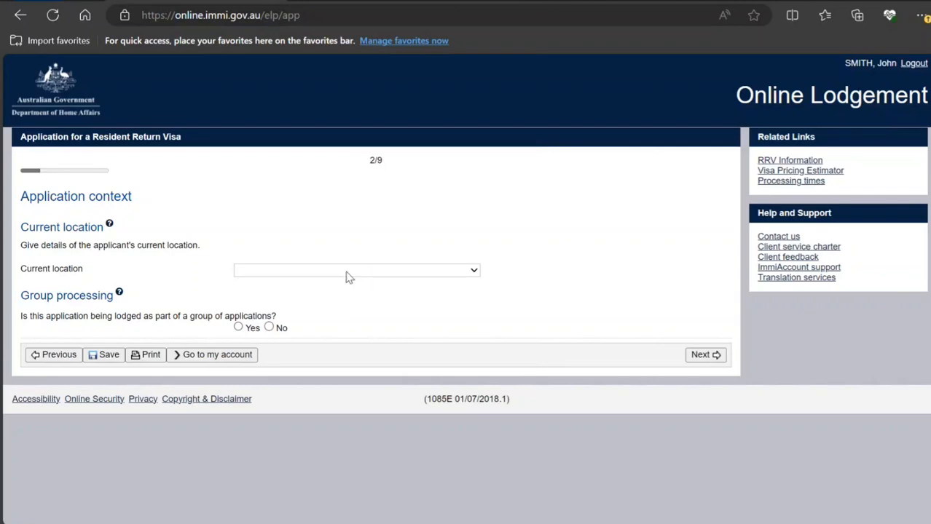
Set current location to INDIA, legal status to Citizen, and group processing to No
key("i")
key("n")
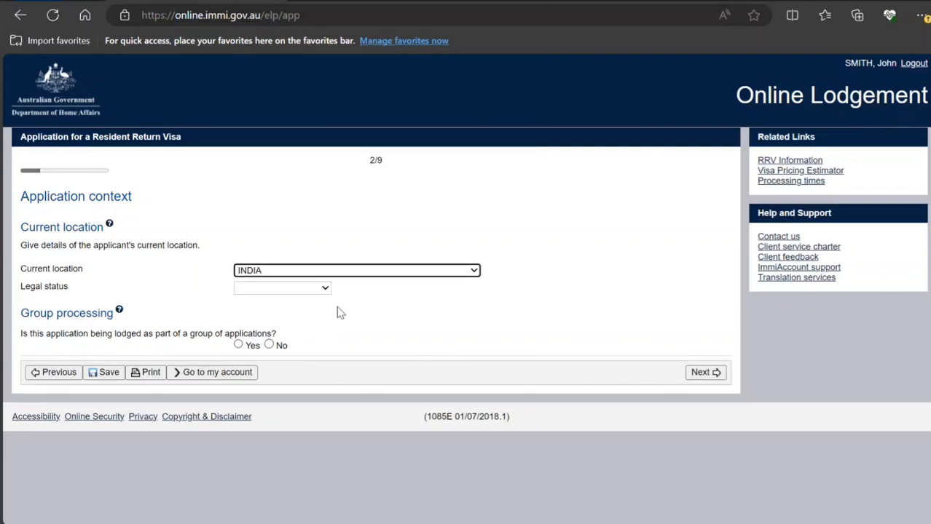
left_click(293, 313)
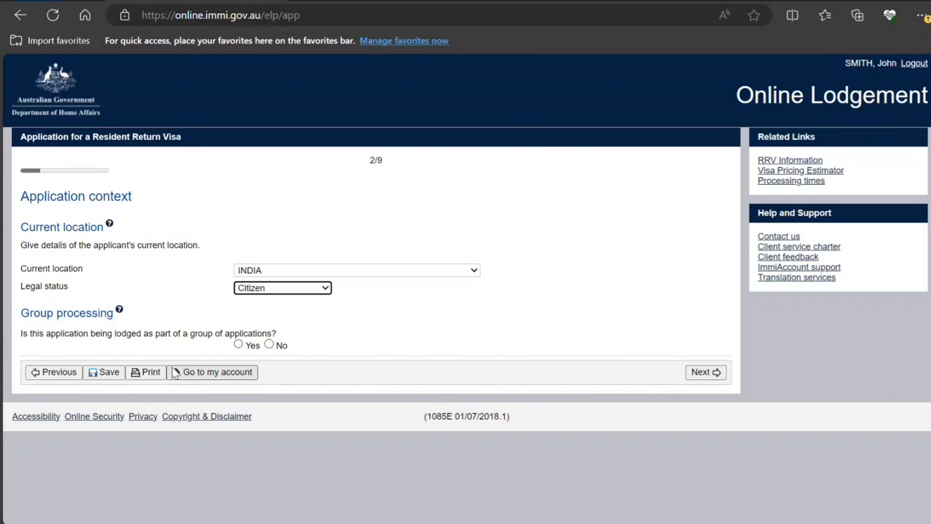
left_click(269, 345)
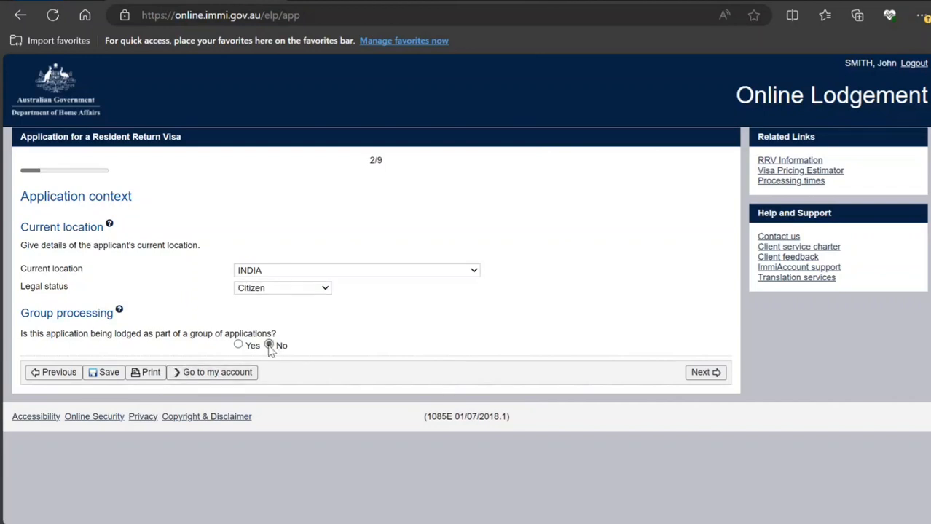
left_click(701, 372)
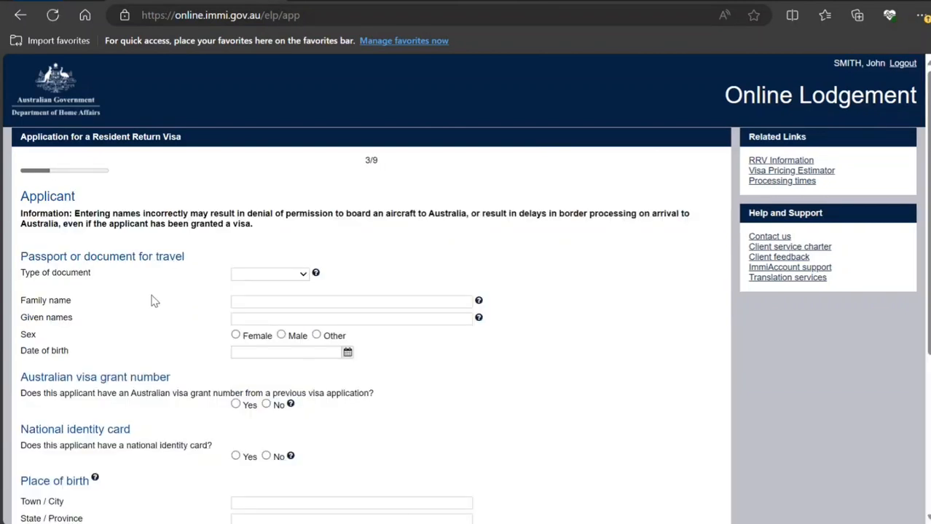
Choose Passport as the travel document, enter the applicant's family and given names, and select Male
left_click(287, 282)
left_click(278, 303)
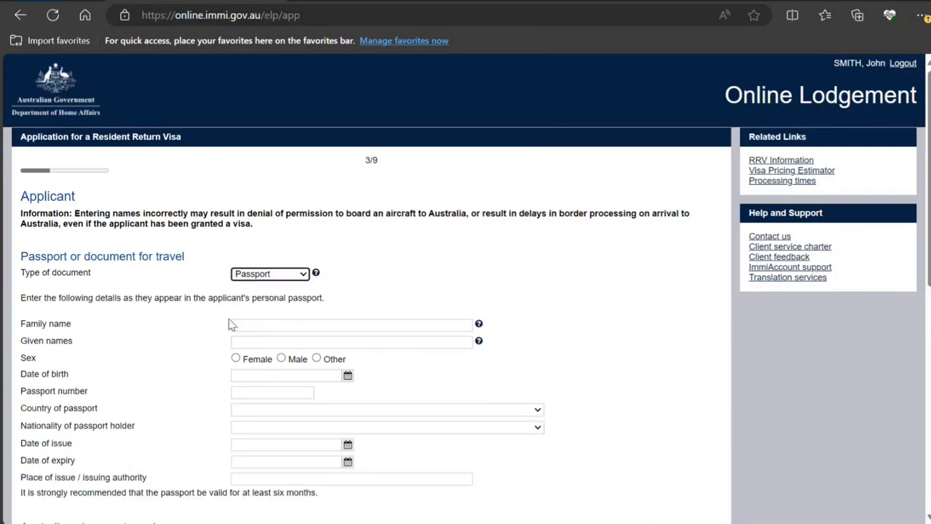
left_click(265, 327)
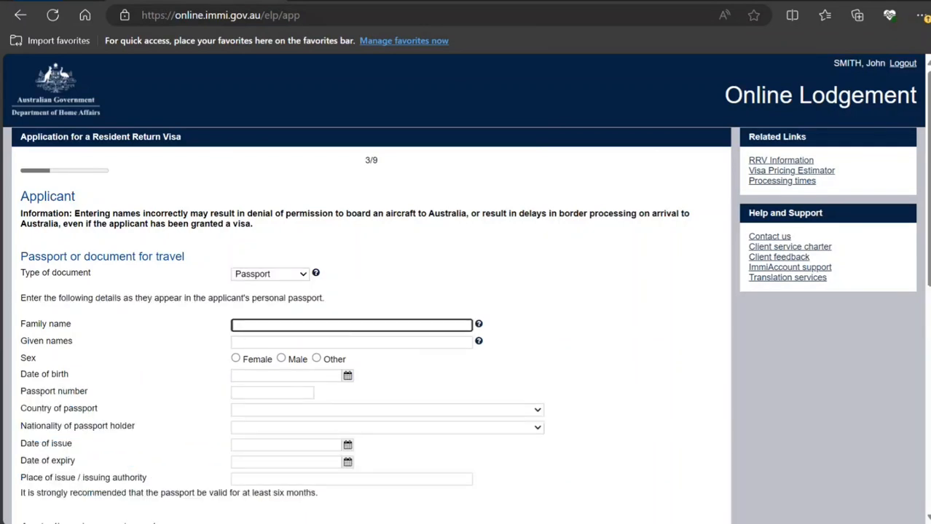
type("Smith")
key("Tab")
key("Tab")
type("John")
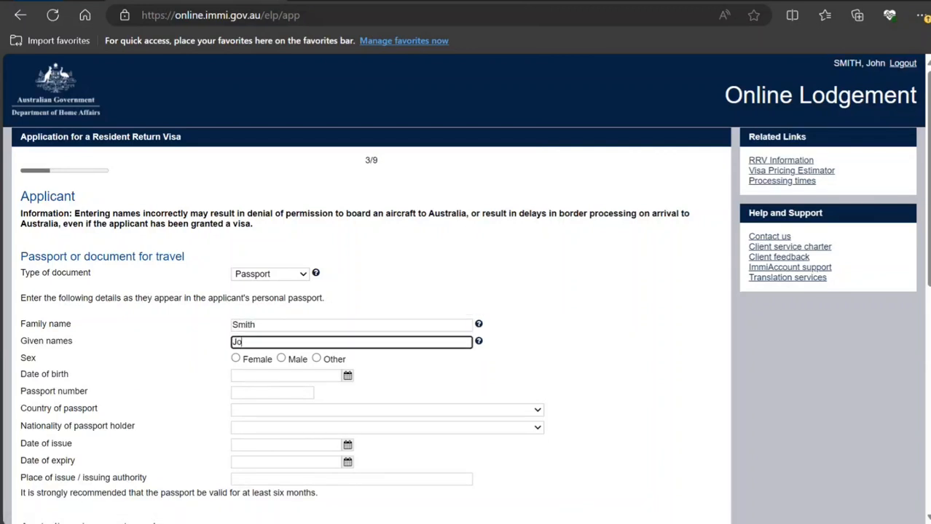
left_click(281, 359)
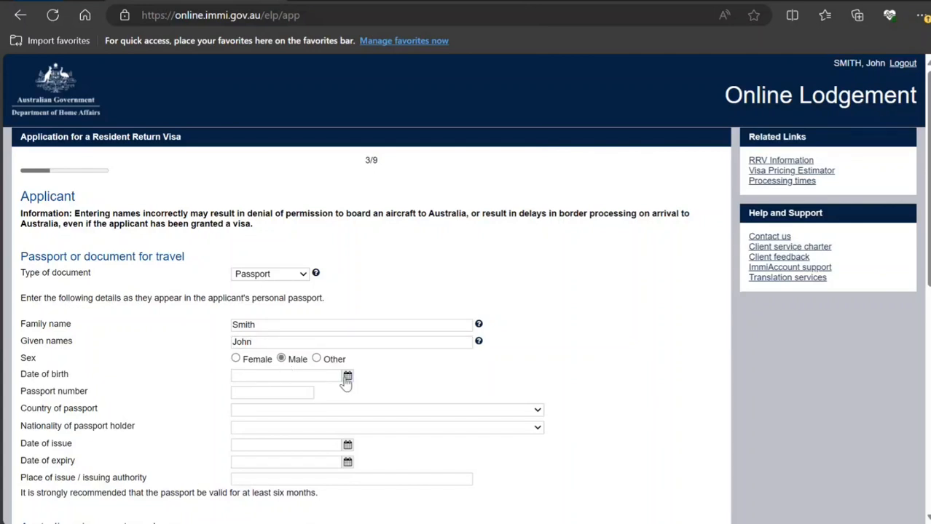
left_click(346, 376)
left_click(226, 392)
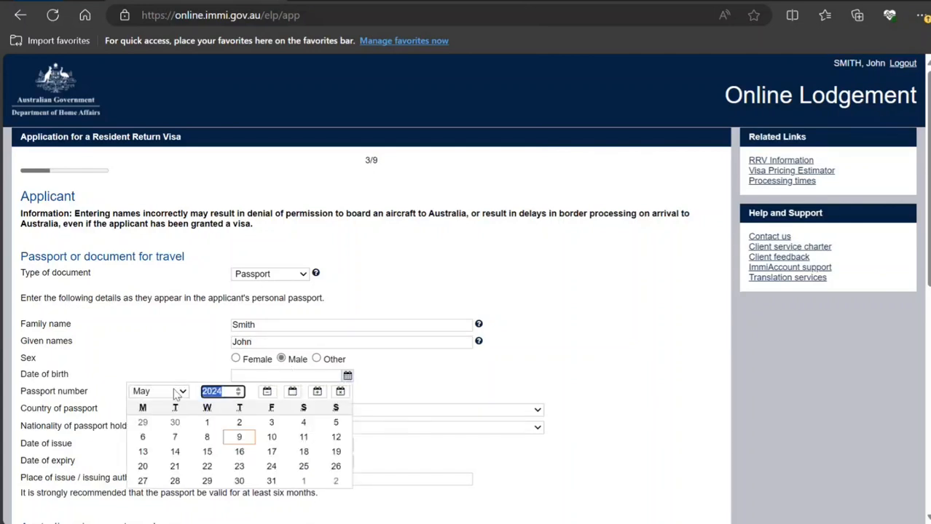
type("1995")
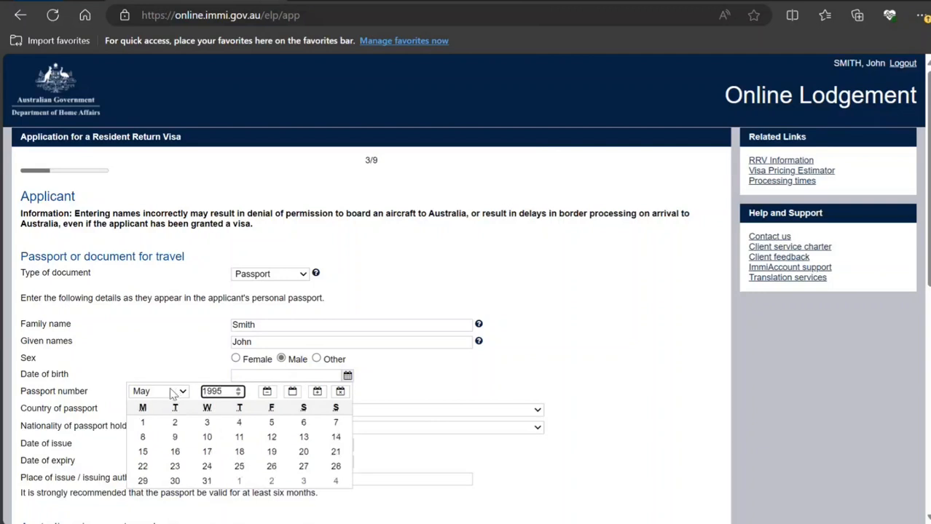
left_click(239, 437)
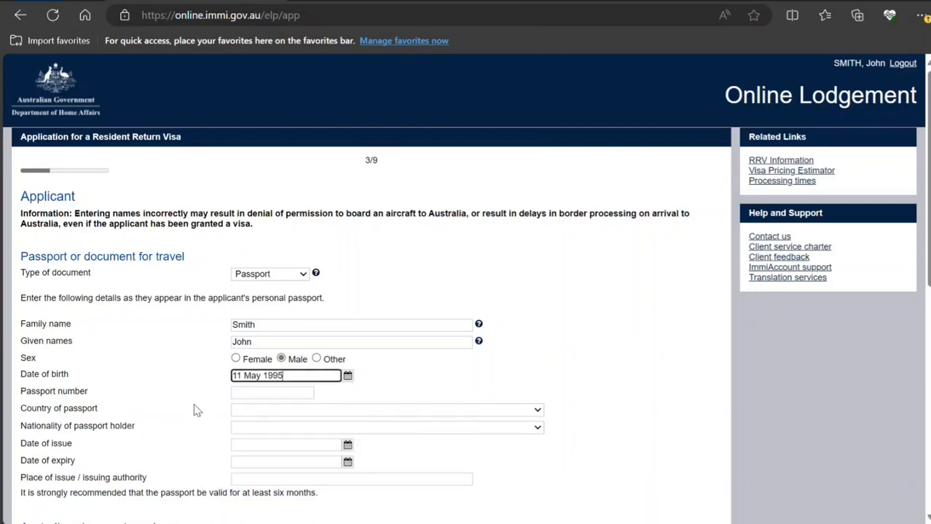
left_click(246, 392)
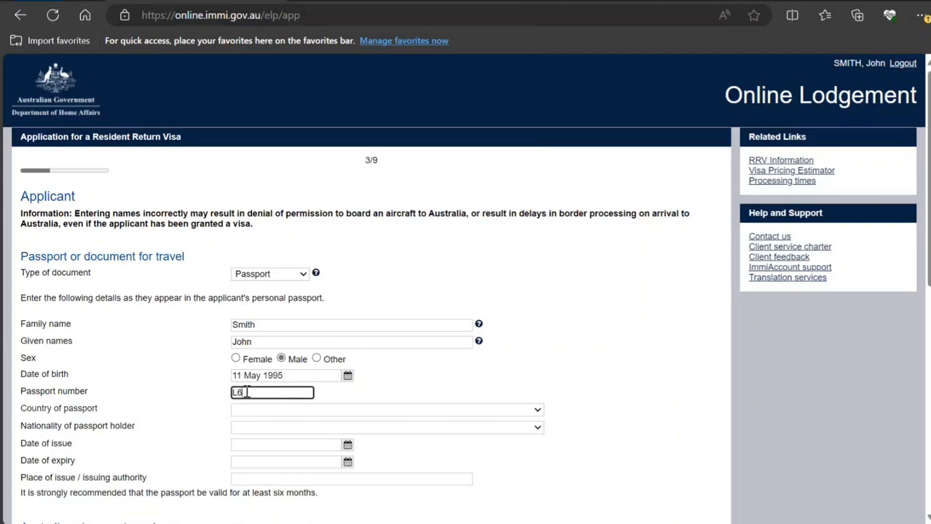
scroll(241, 364, "down", 1)
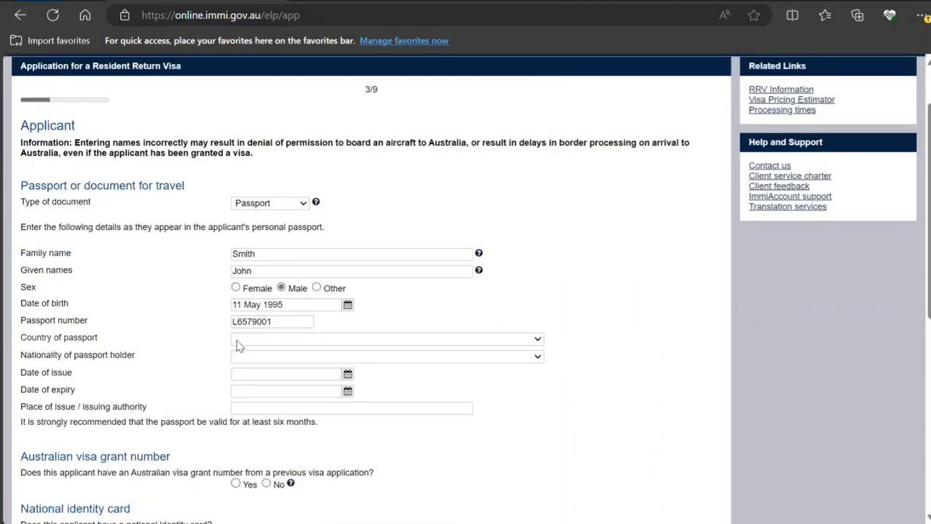
type("indind")
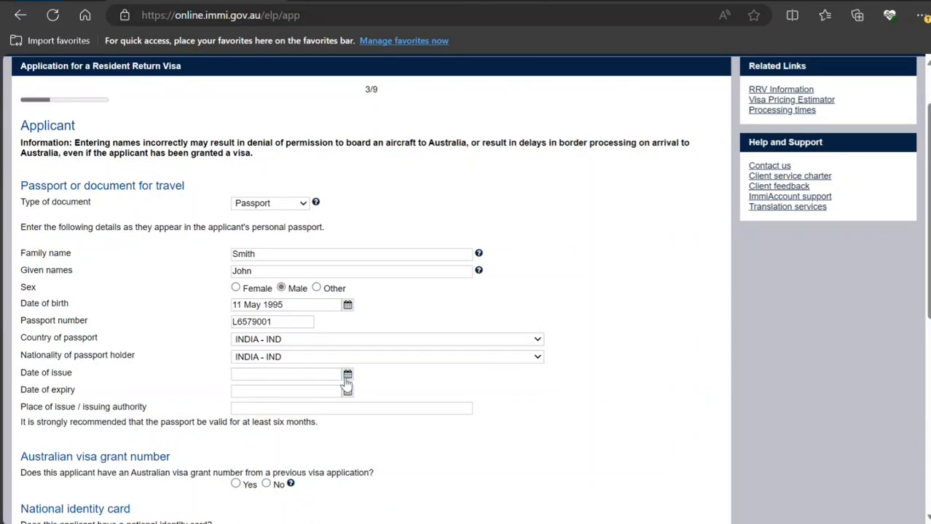
Set the passport issue date to 10 May 2023 and expiry date to 09 May 2033
left_click(348, 375)
left_click(221, 394)
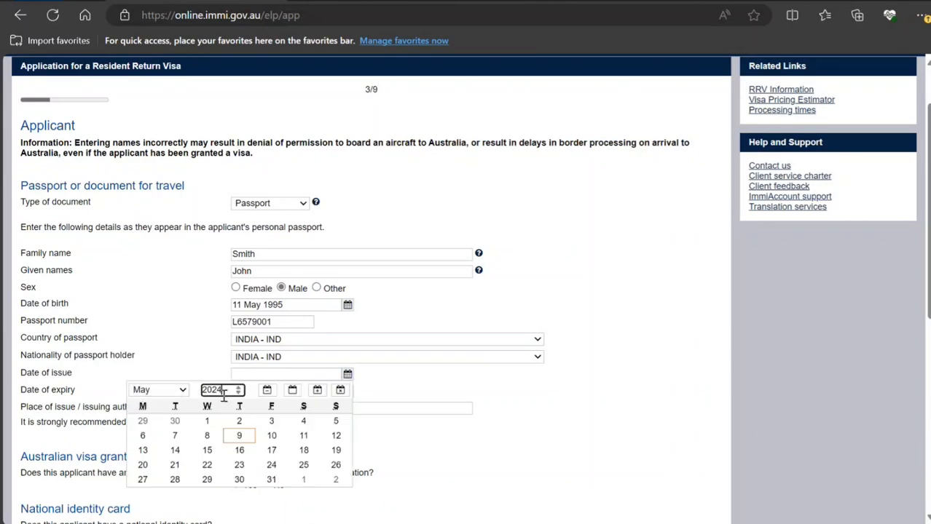
key("BackSpace")
type("3")
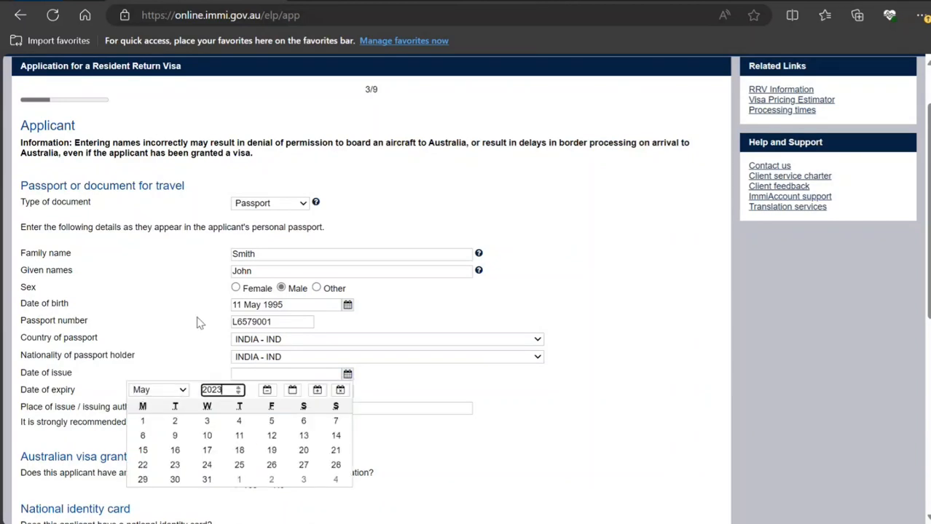
left_click(207, 436)
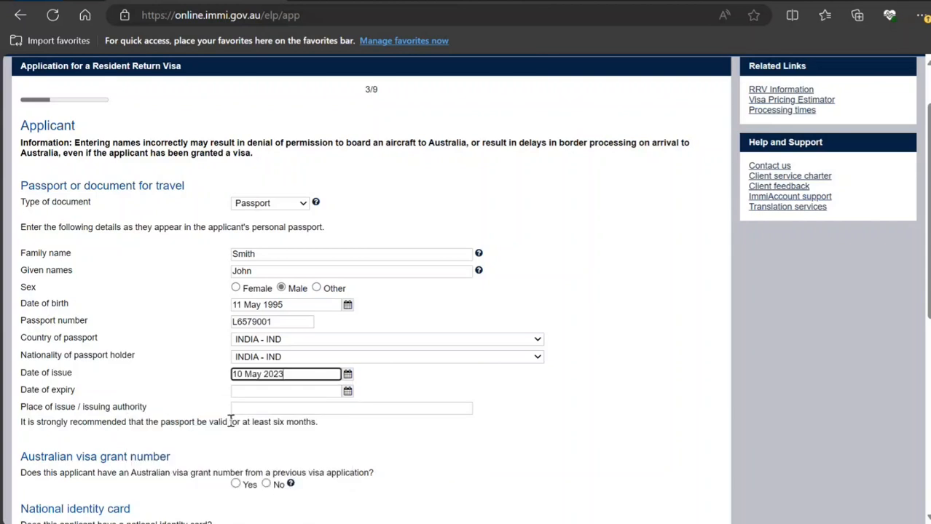
left_click(348, 391)
double_click(224, 407)
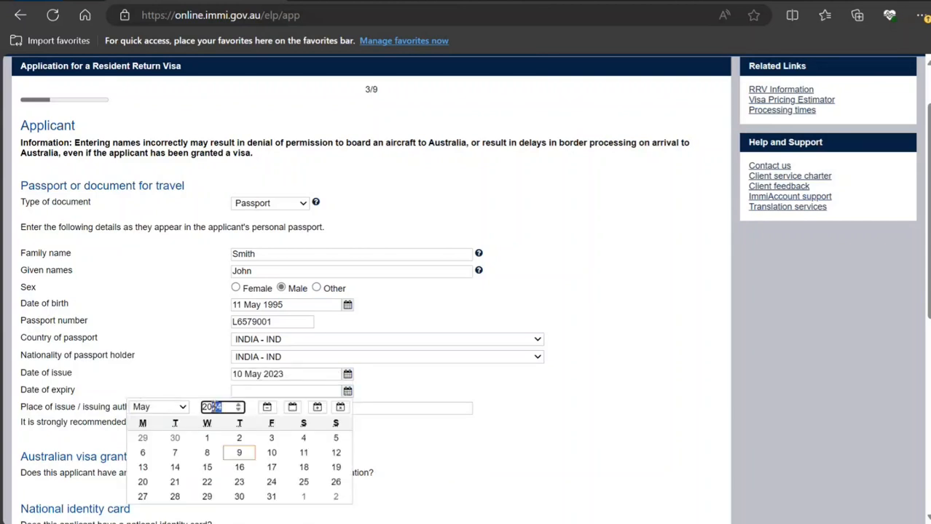
type("33")
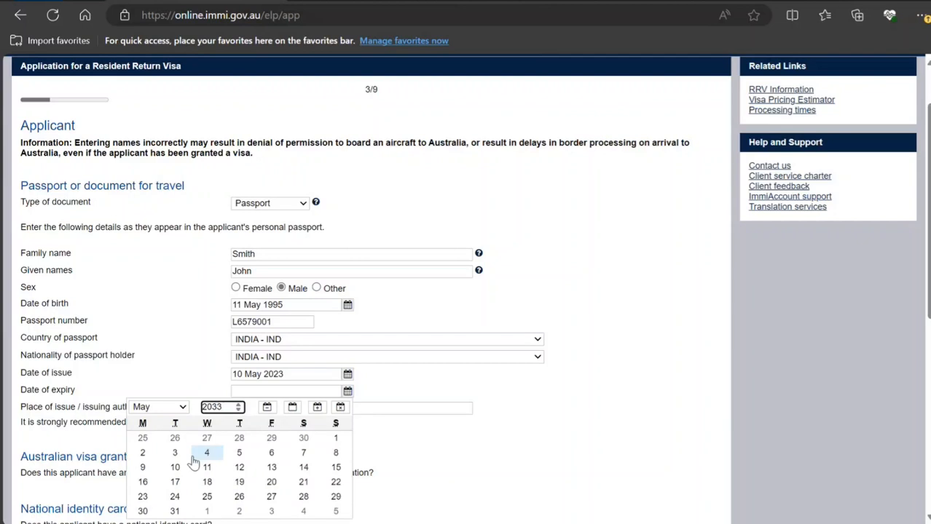
left_click(142, 467)
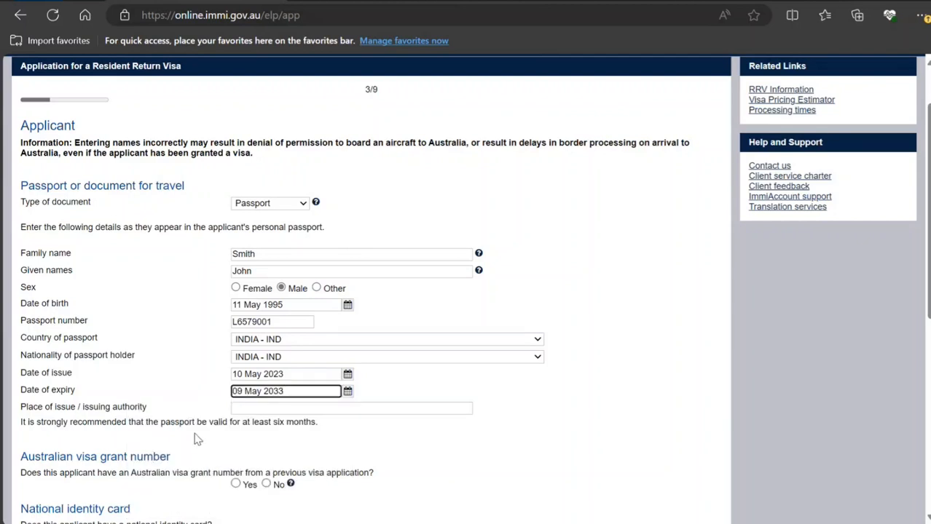
Enter New Delhi as the passport's place of issue
left_click(277, 410)
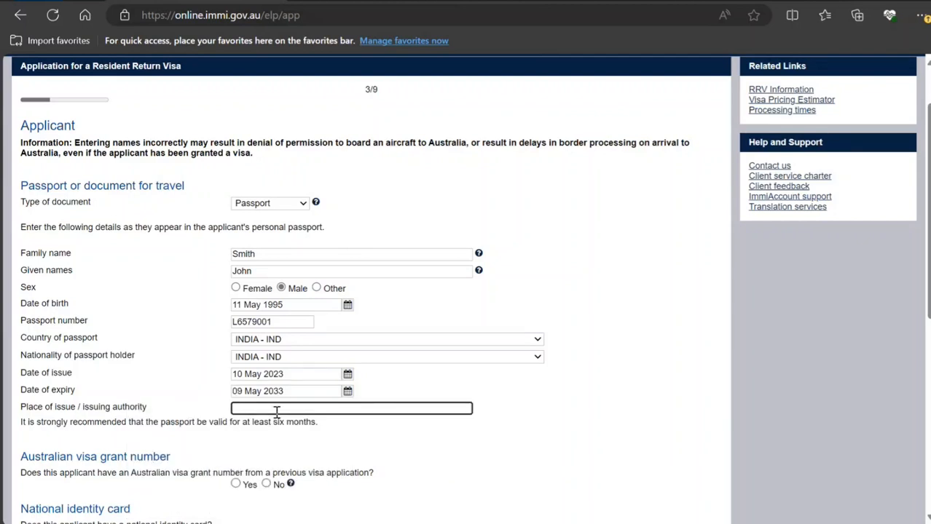
type("New Delhi")
Answer Yes to a previous Australian visa grant number and a national identity card, then begin adding the card
scroll(22, 421, "down", 3)
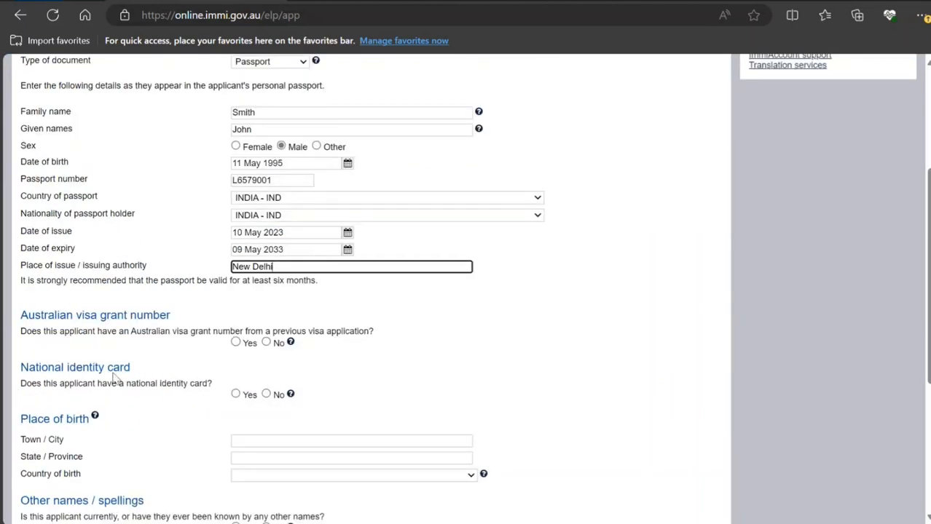
left_click(235, 342)
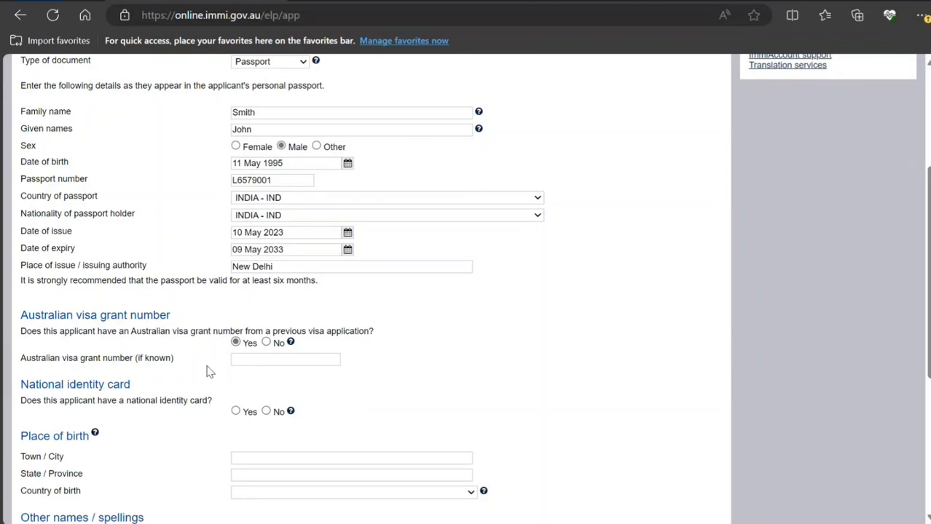
left_click(236, 412)
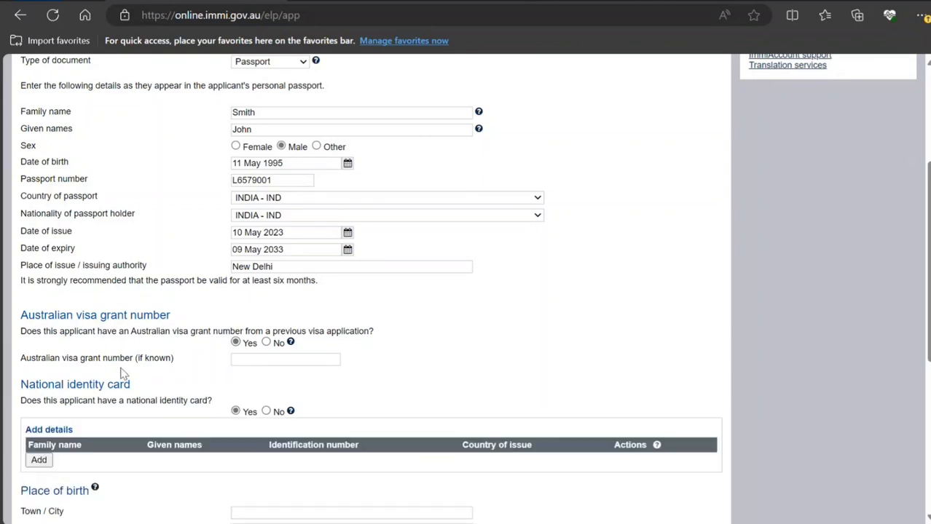
scroll(87, 357, "down", 2)
left_click(39, 319)
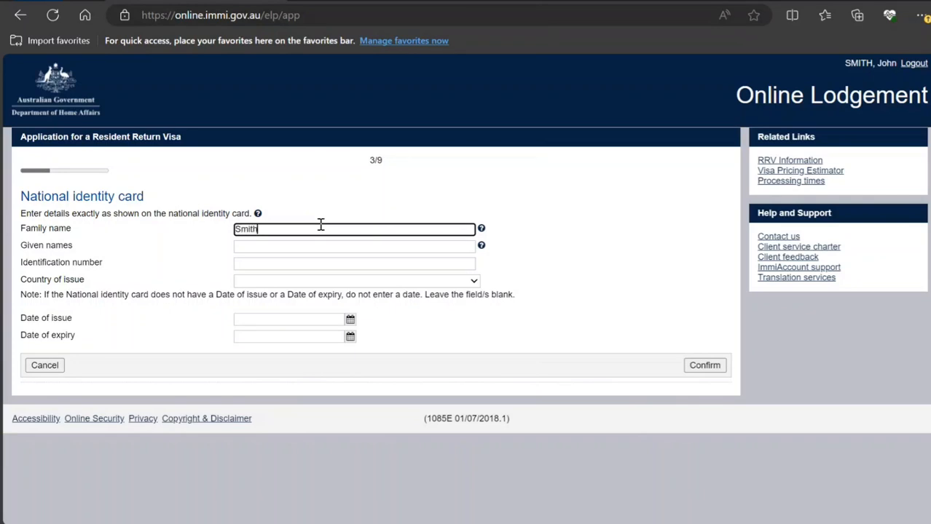
Enter the identity card holder's given names, the identification number, and country INDIA
key("Tab")
key("Tab")
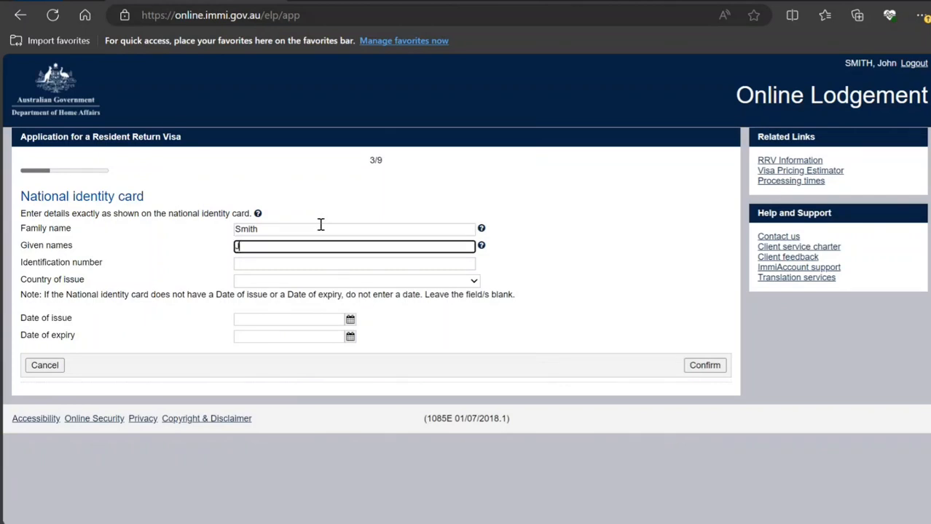
type("John")
left_click(245, 266)
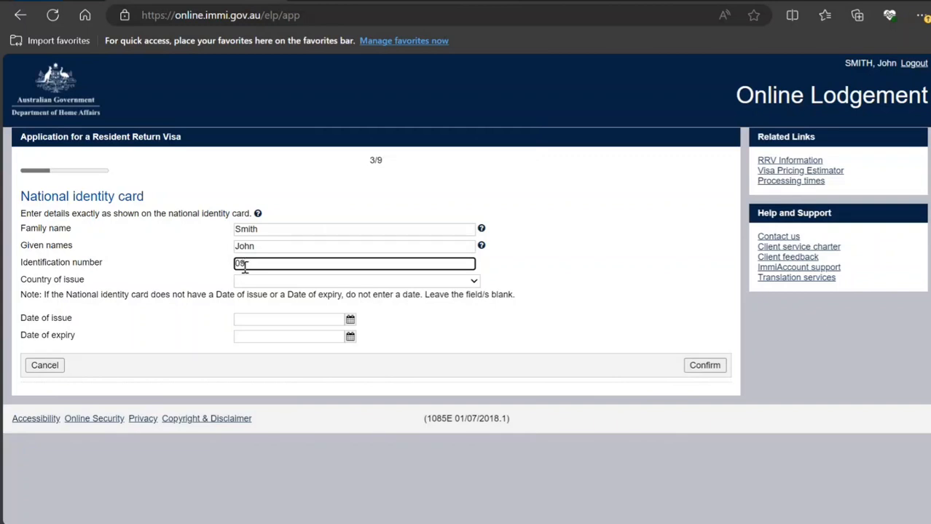
left_click(257, 289)
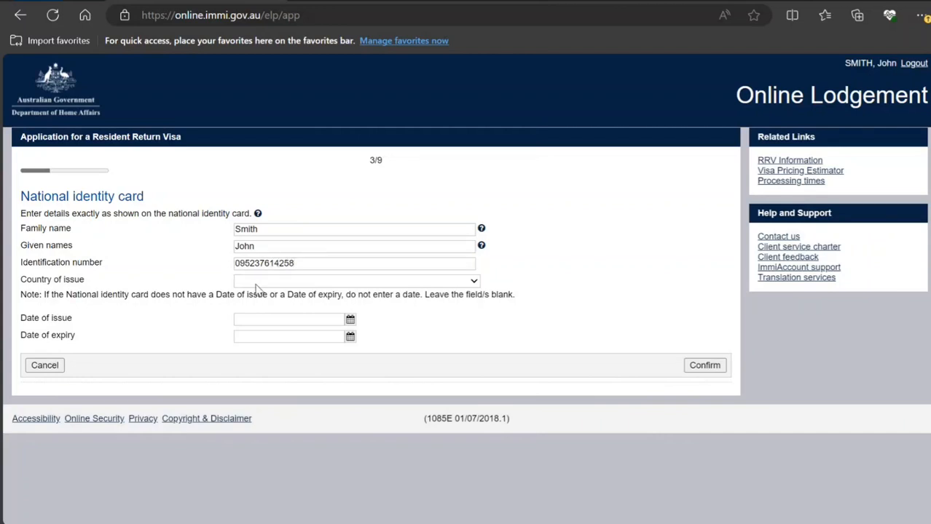
type("india")
Set the card's issue date to 01 Feb 2024 and save the card
left_click(349, 336)
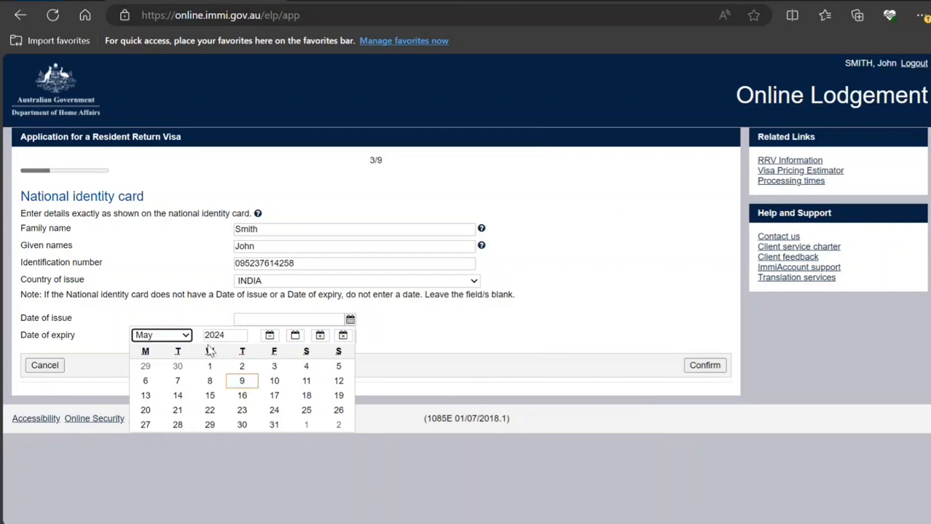
left_click(185, 339)
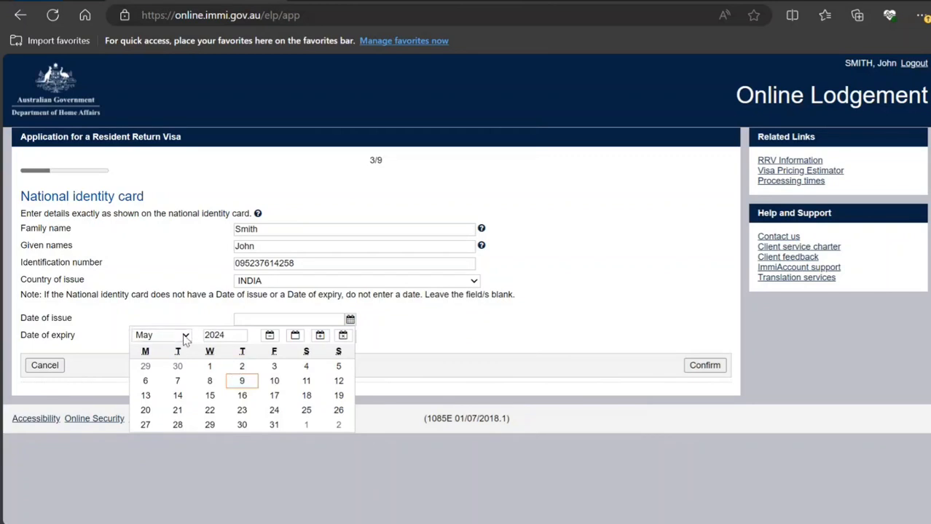
left_click(157, 369)
left_click(240, 368)
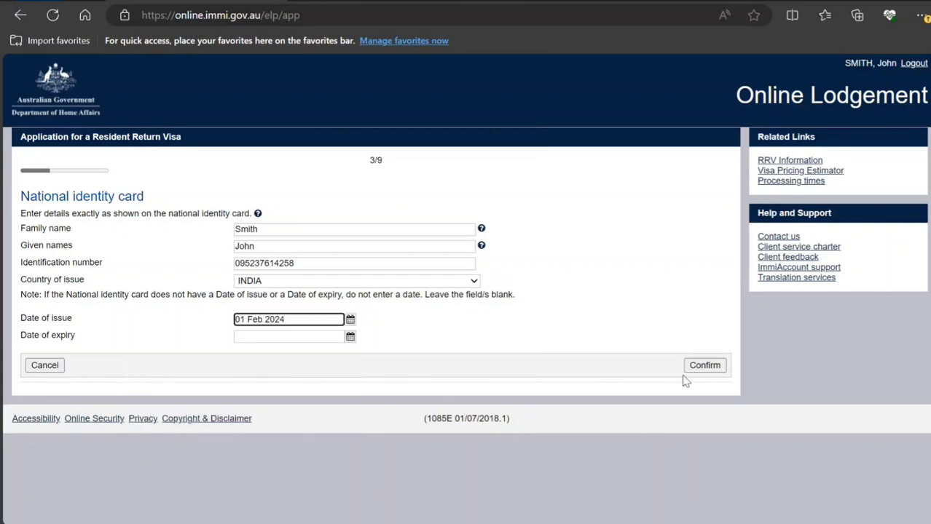
left_click(699, 366)
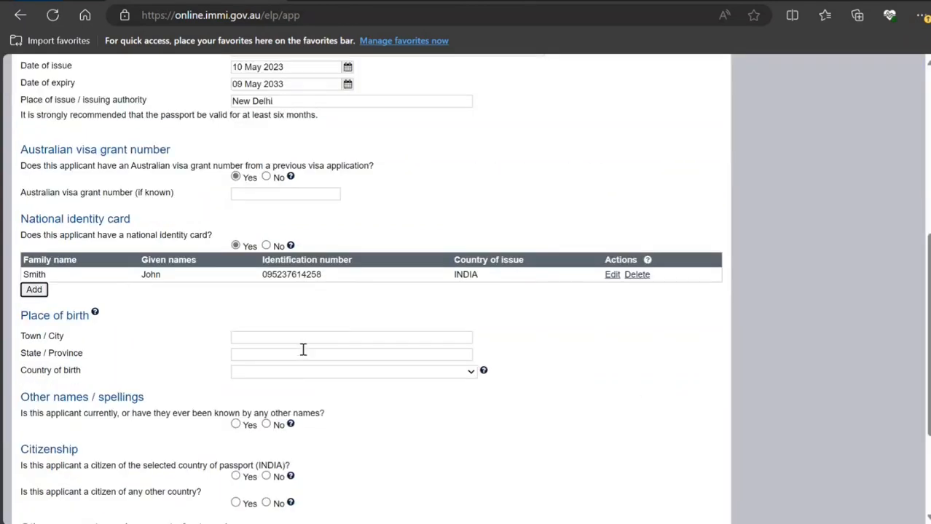
Enter birthplace as New Delhi, Delhi, with INDIA as country of birth
left_click(298, 337)
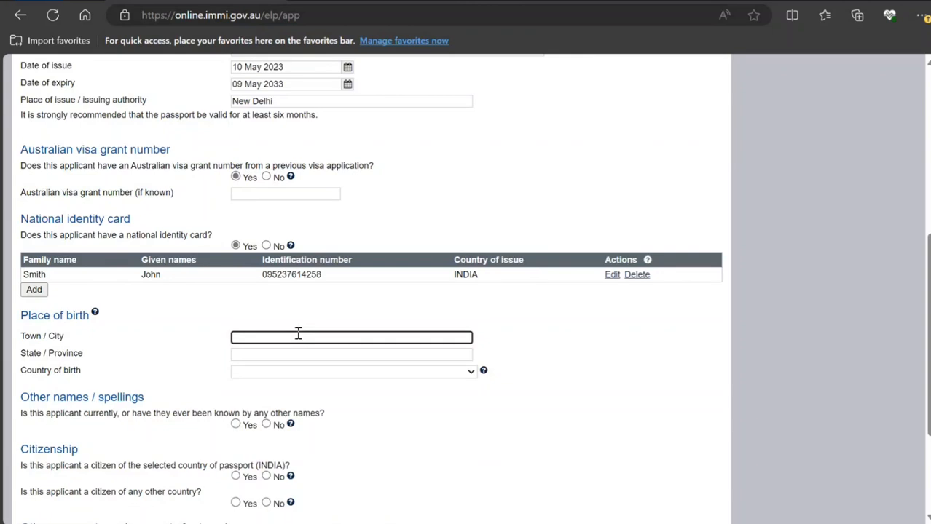
type("New Delhi")
key("Tab")
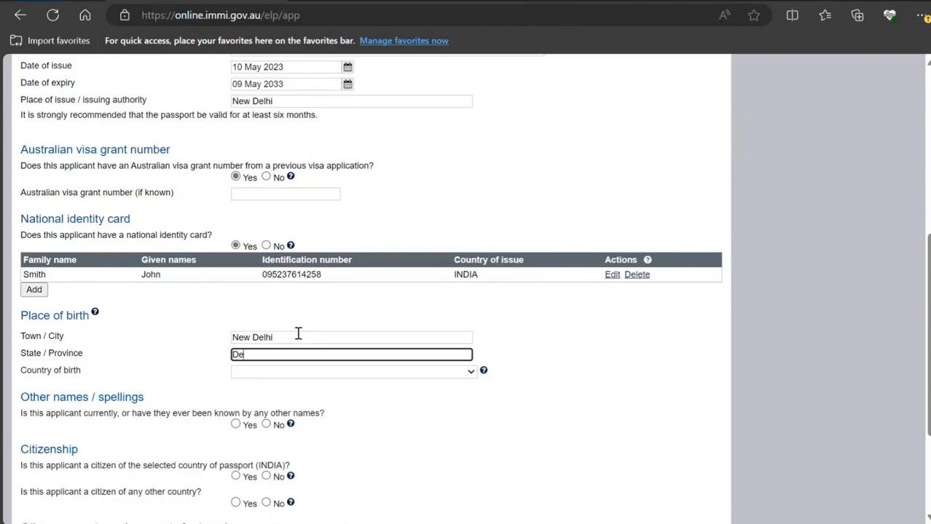
type("Delhi")
key("Tab")
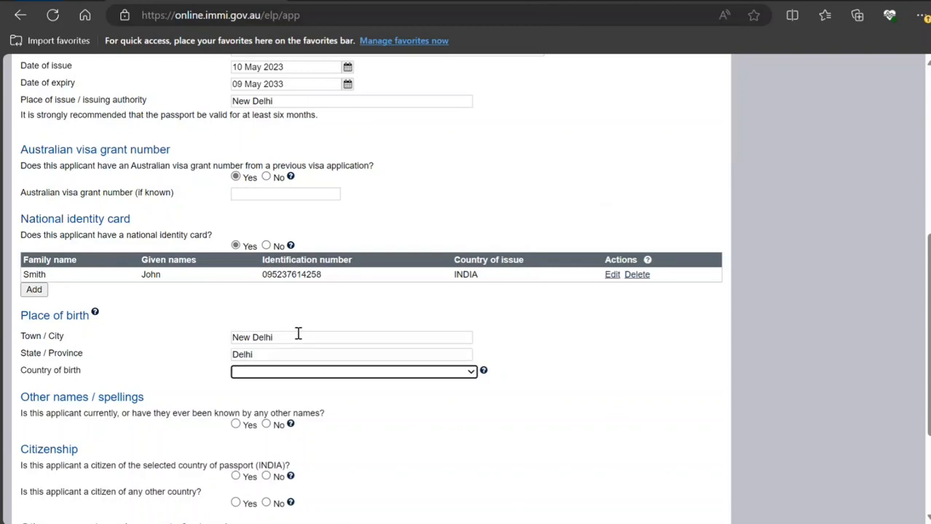
type("india")
Answer No to other names, Yes to Indian citizenship, No to other citizenships, travel and identity documents
scroll(324, 343, "down", 2)
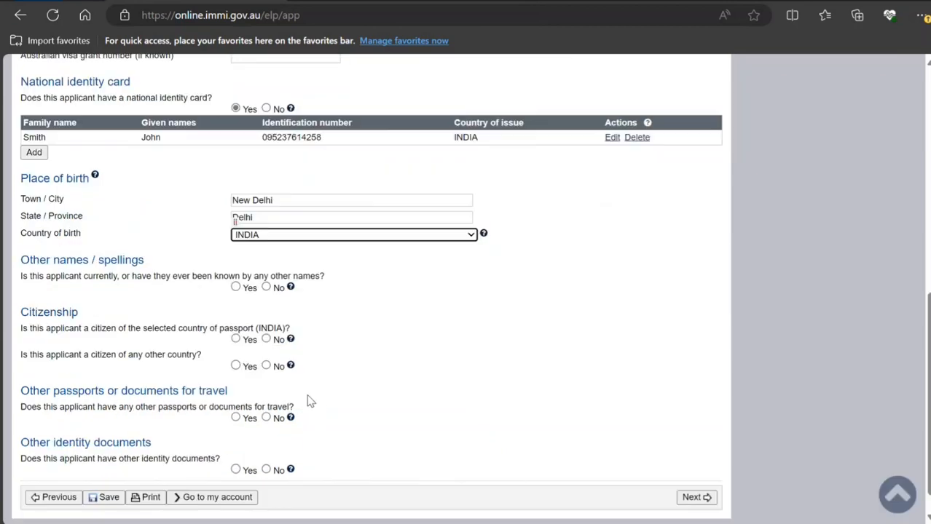
left_click(267, 283)
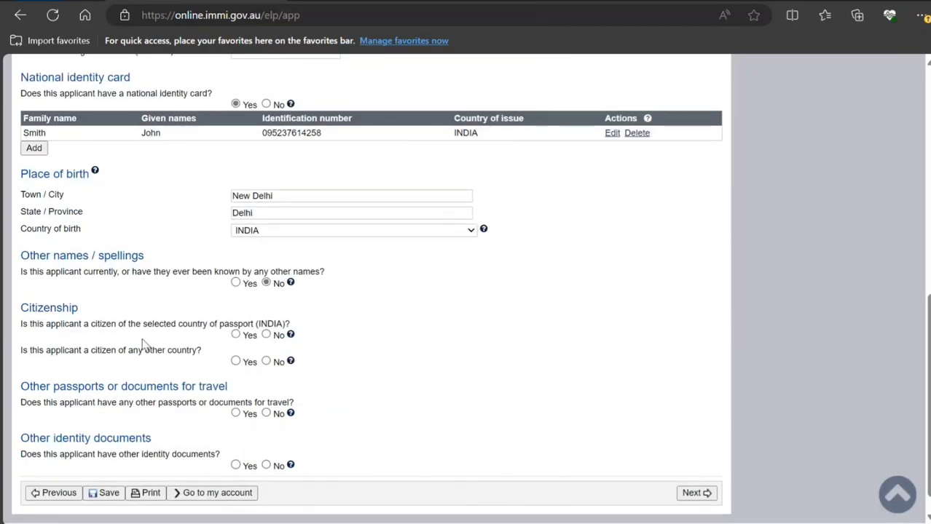
left_click(235, 336)
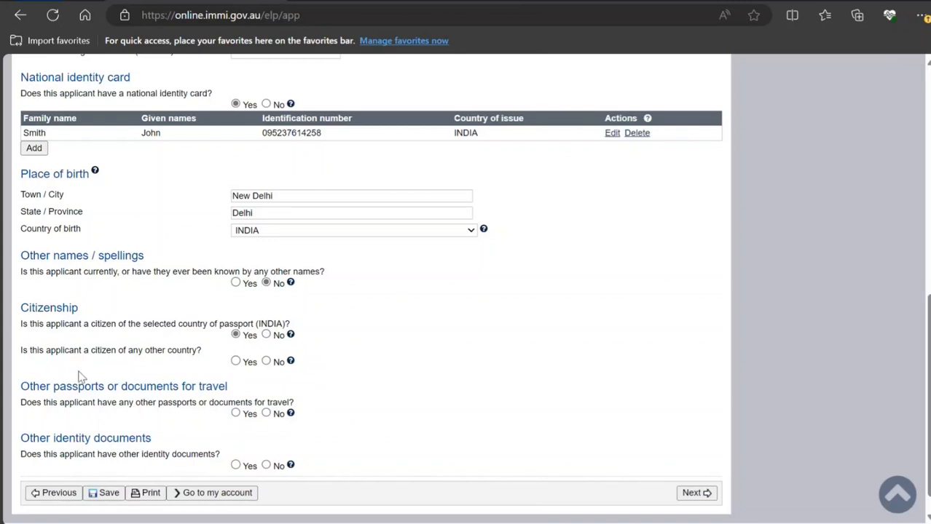
left_click(266, 362)
left_click(267, 414)
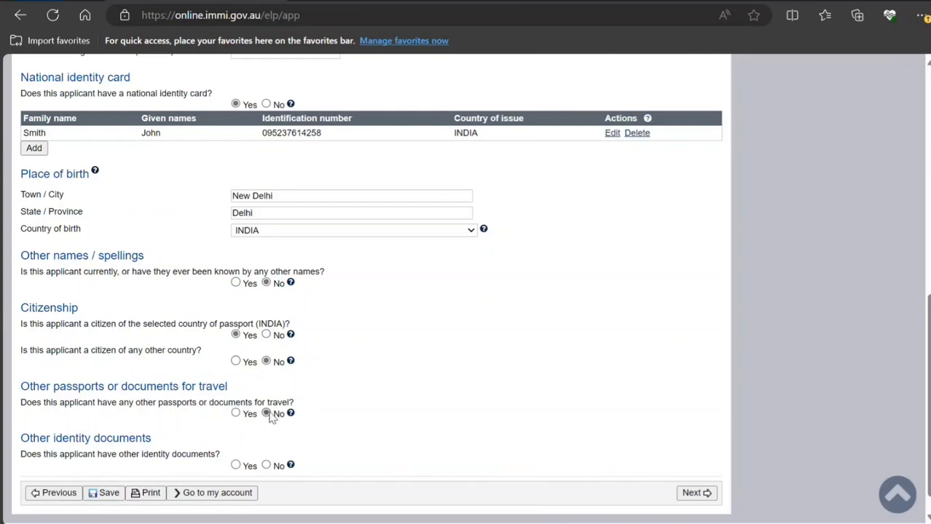
left_click(266, 465)
left_click(698, 494)
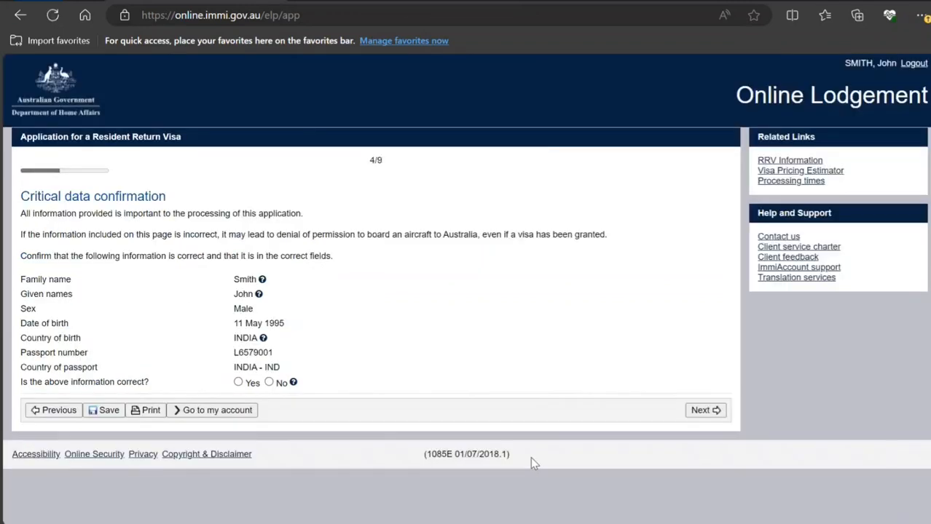
Answer Yes that the passport details are correct, then confirm the eligibility warning
left_click(238, 382)
left_click(698, 411)
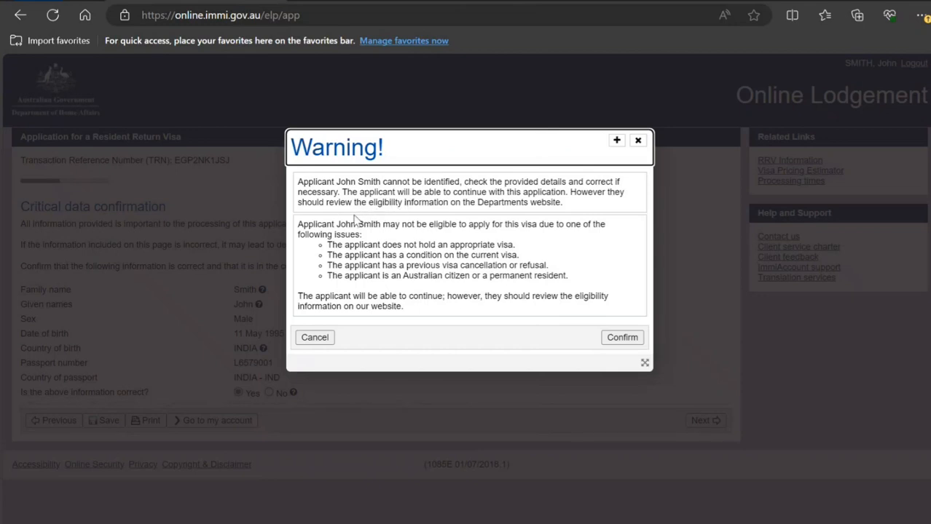
left_click(618, 340)
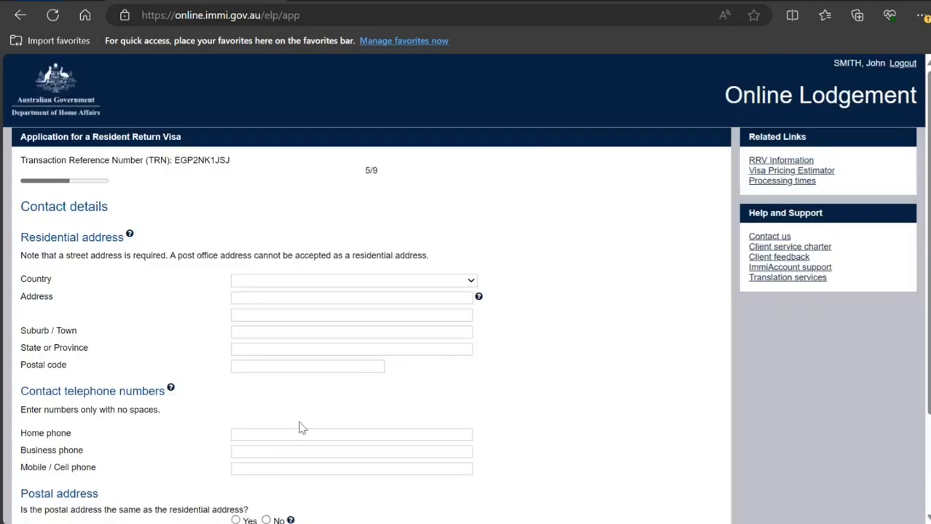
Enter the residential address in INDIA: street address, suburb New Delhi, state DELHI
scroll(297, 429, "down", 1)
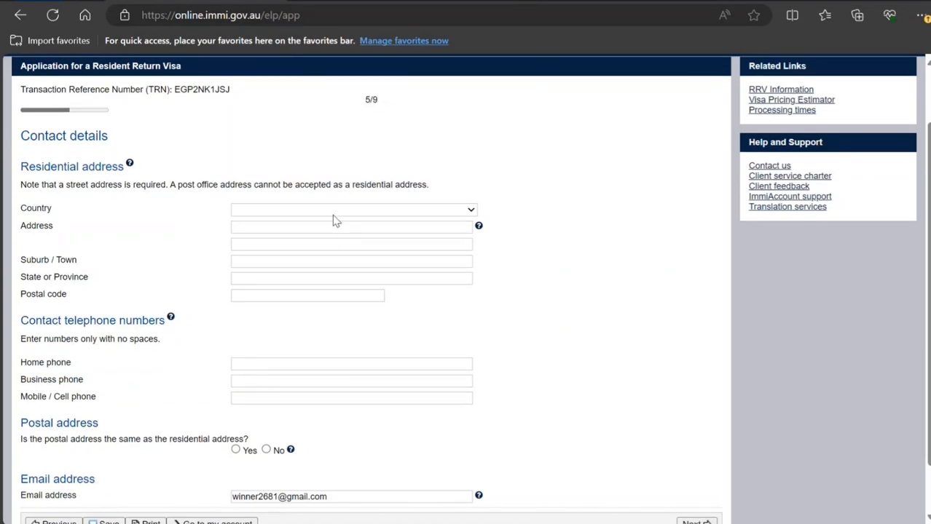
left_click(292, 346)
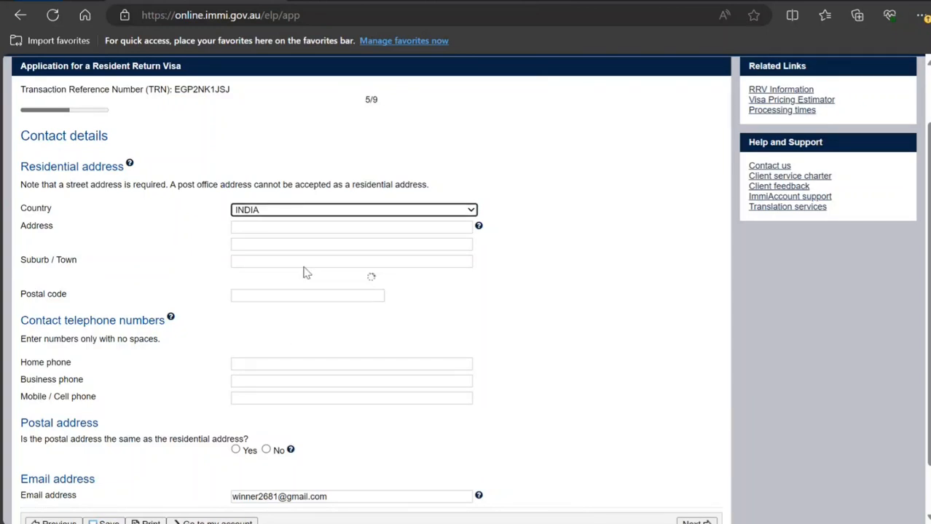
left_click(300, 228)
type("87")
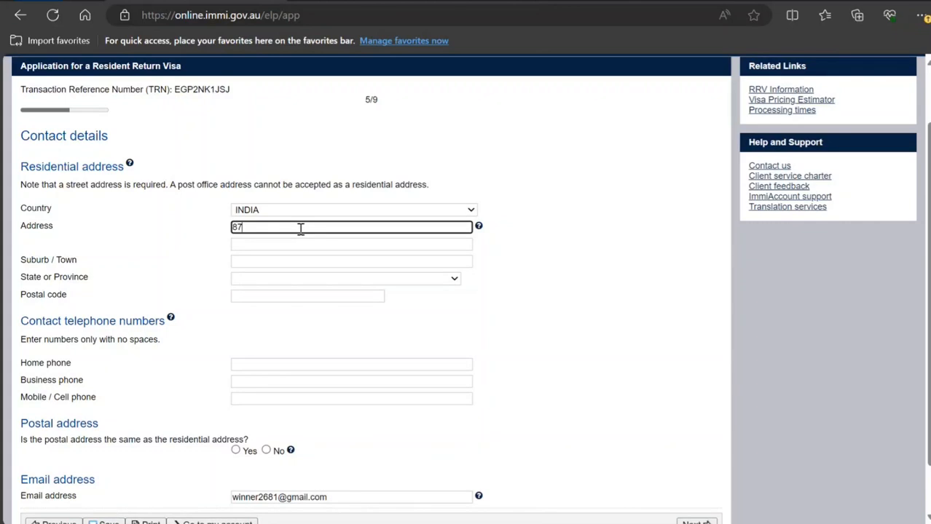
type("87 j gh hg gg")
left_click(260, 260)
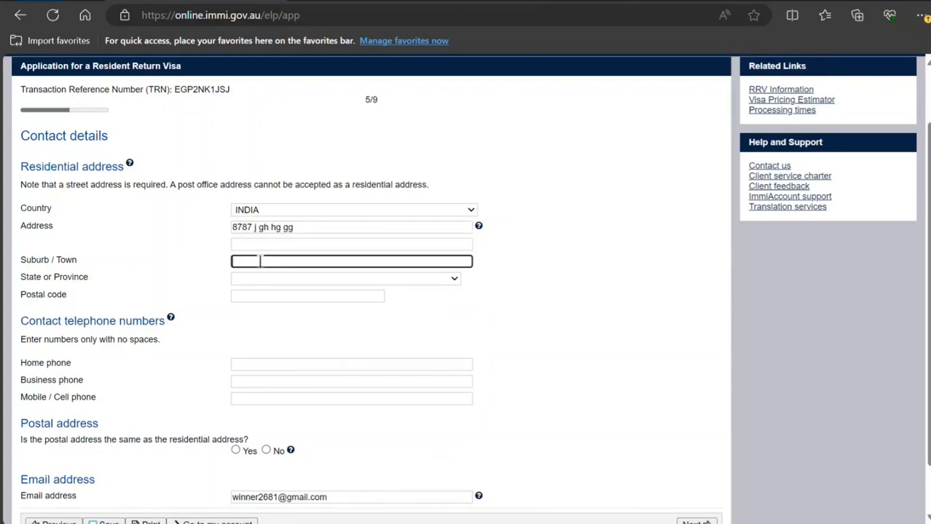
type("New De")
key("Tab")
key("d")
key("d")
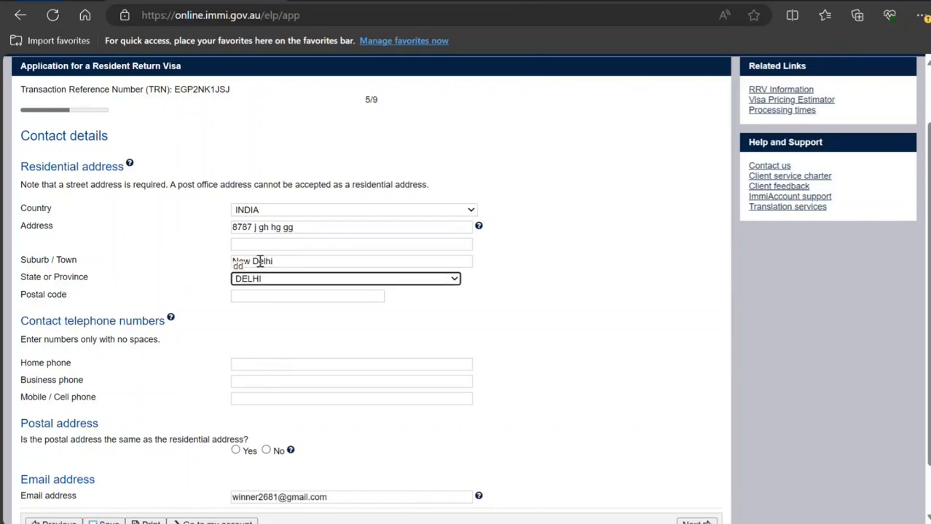
key("Tab")
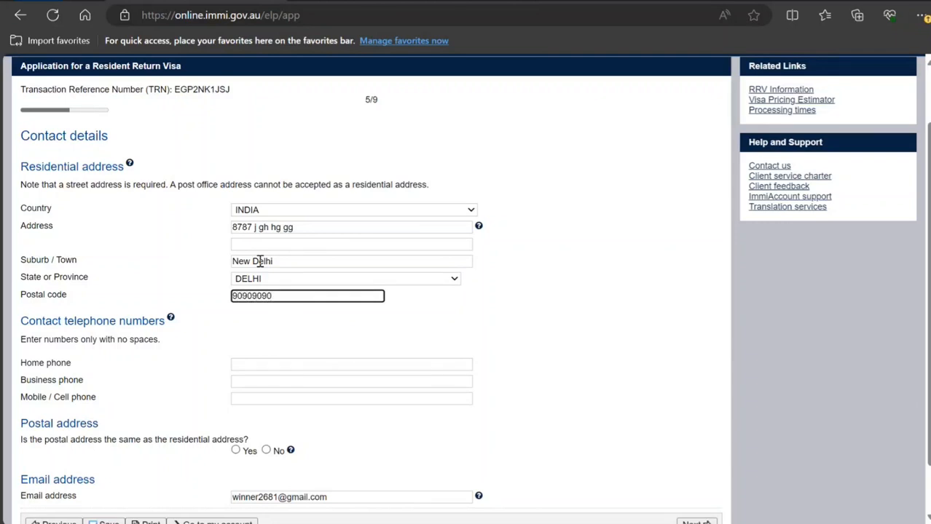
Enter the applicant's mobile number, mark the postal address as the same, and submit
scroll(260, 263, "down", 1)
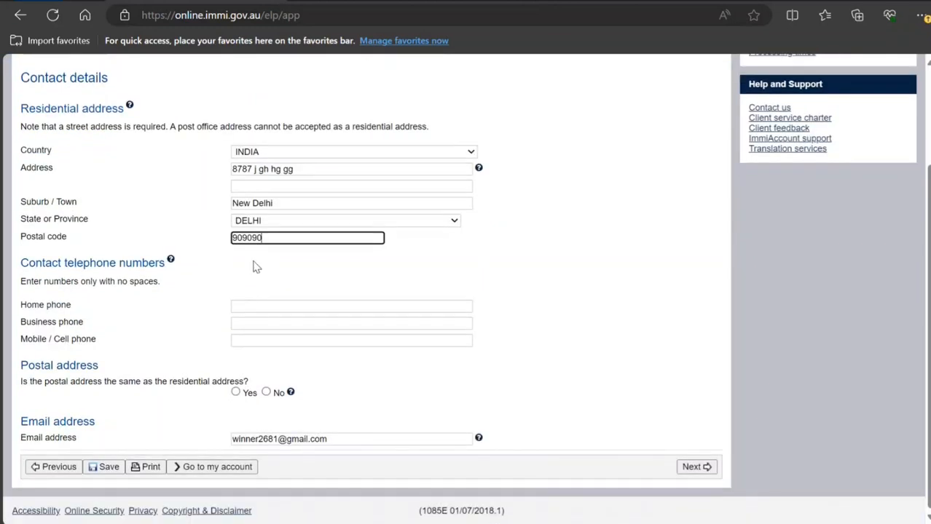
left_click(250, 339)
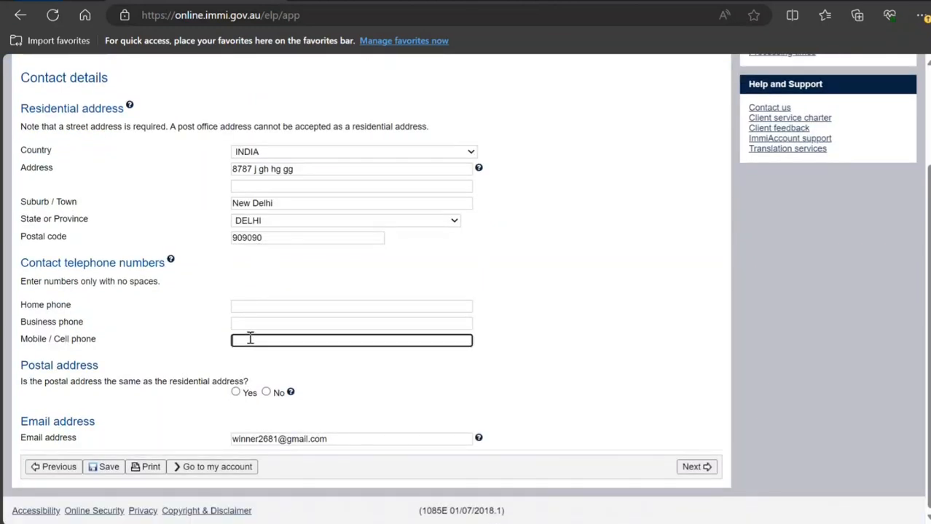
type("909090909090")
left_click(236, 393)
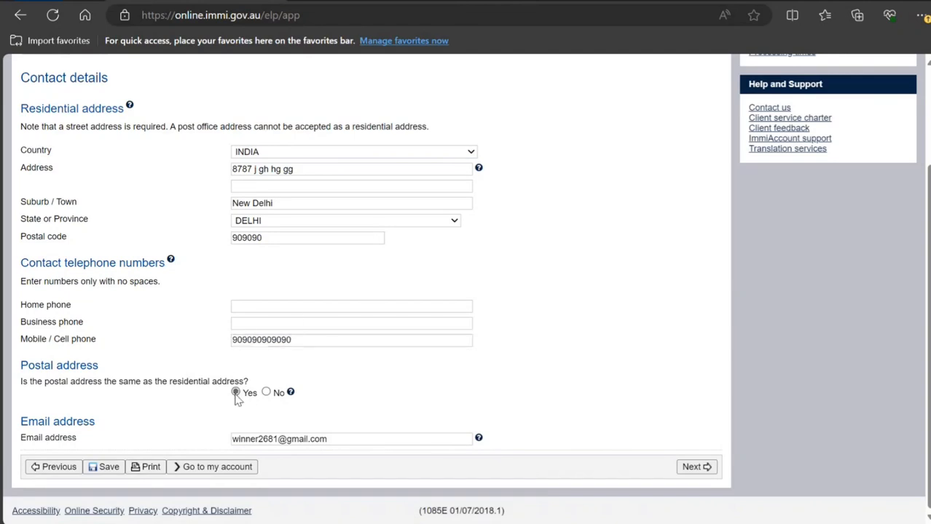
left_click(703, 470)
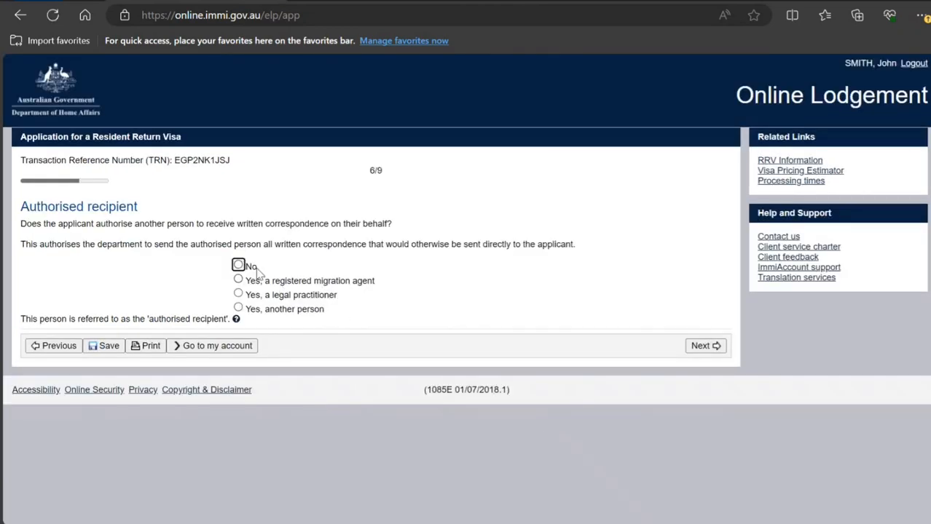
Answer No to having an authorised recipient and continue
left_click(256, 268)
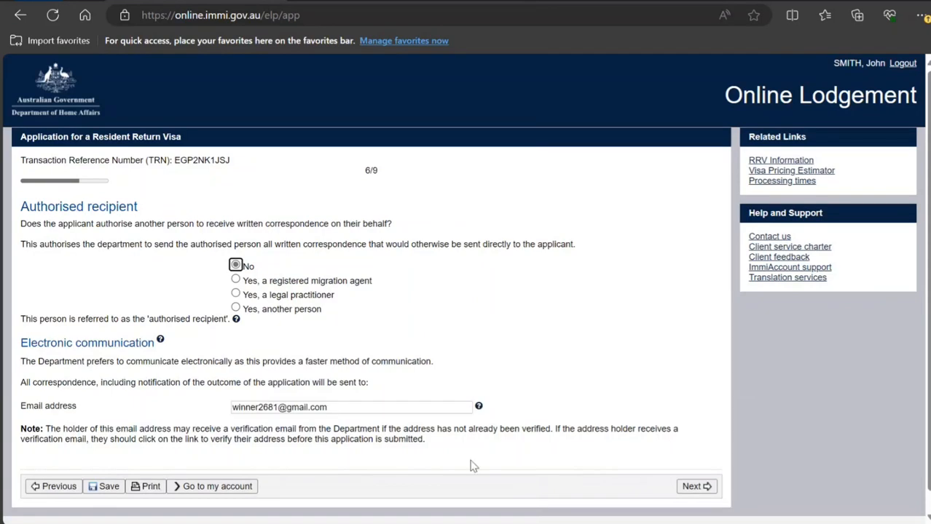
left_click(692, 488)
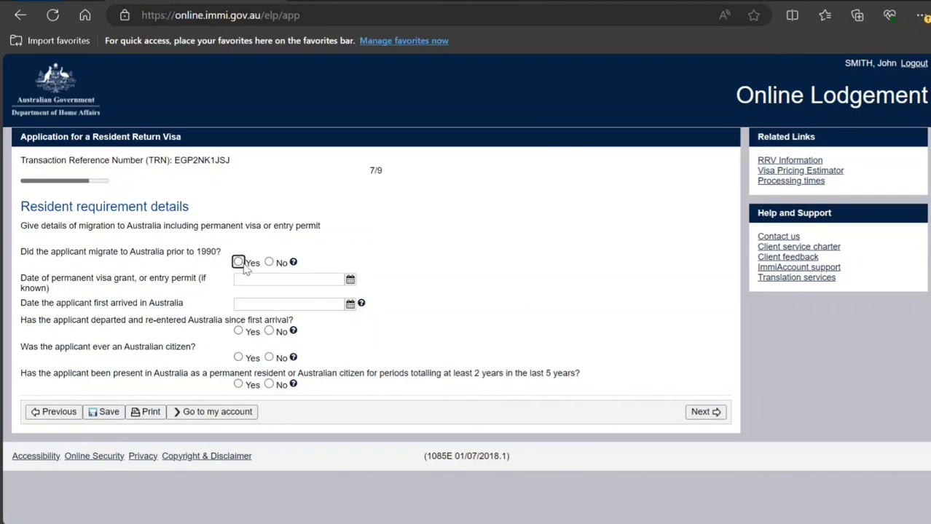
Answer No to migrating before 1990 and set the permanent visa grant date to 01 Feb 2019
left_click(270, 263)
left_click(349, 279)
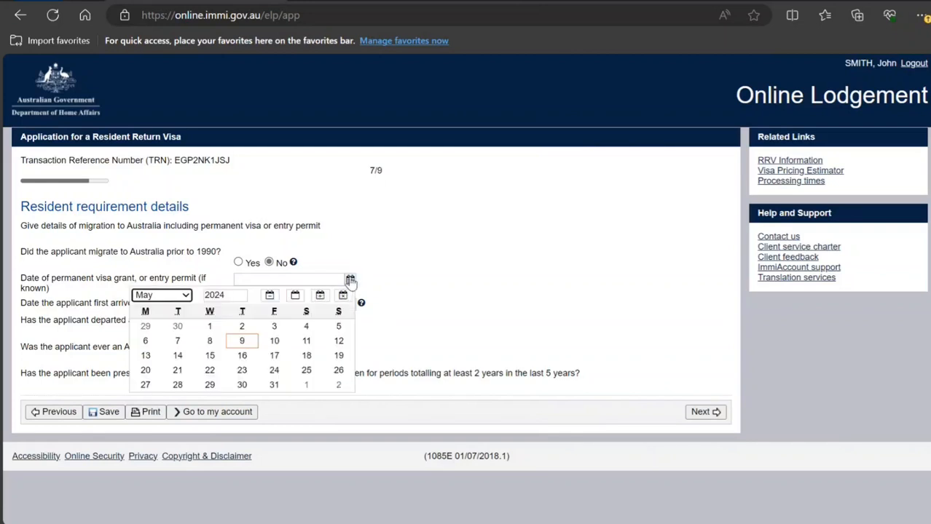
double_click(219, 296)
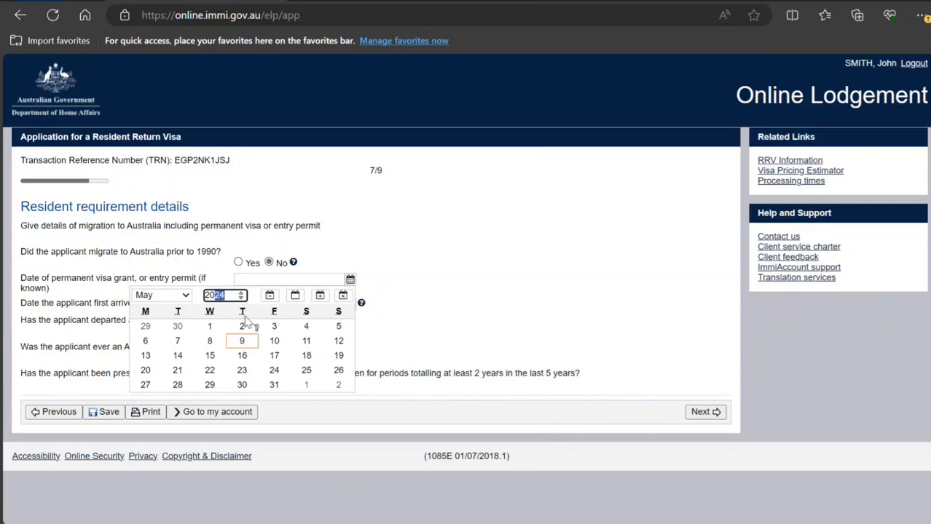
type("19")
left_click(187, 301)
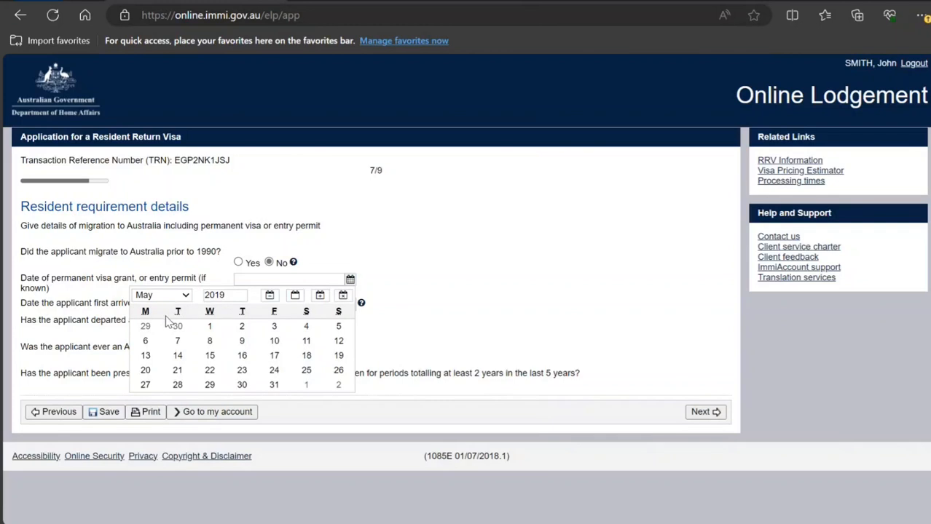
left_click(168, 321)
left_click(274, 326)
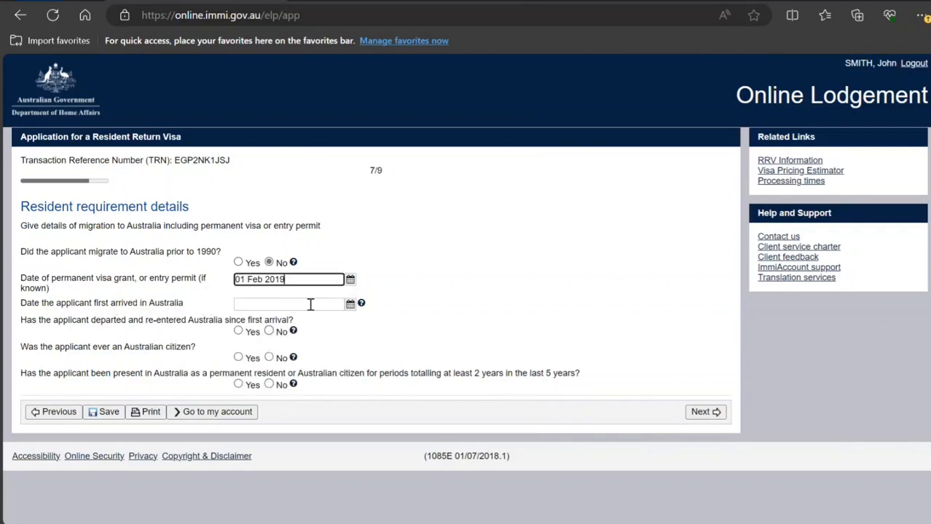
Set the first arrival date to 21 Feb 2019
left_click(350, 306)
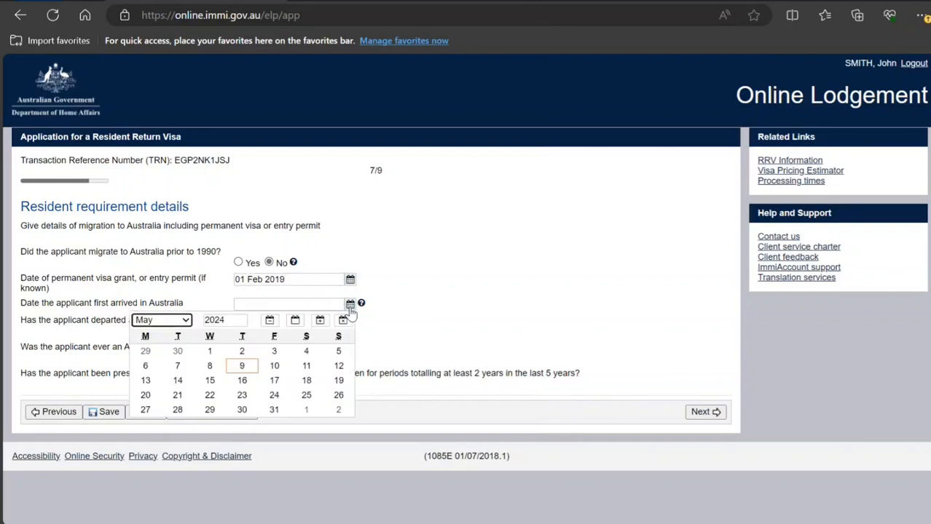
left_click(221, 319)
double_click(221, 320)
type("201")
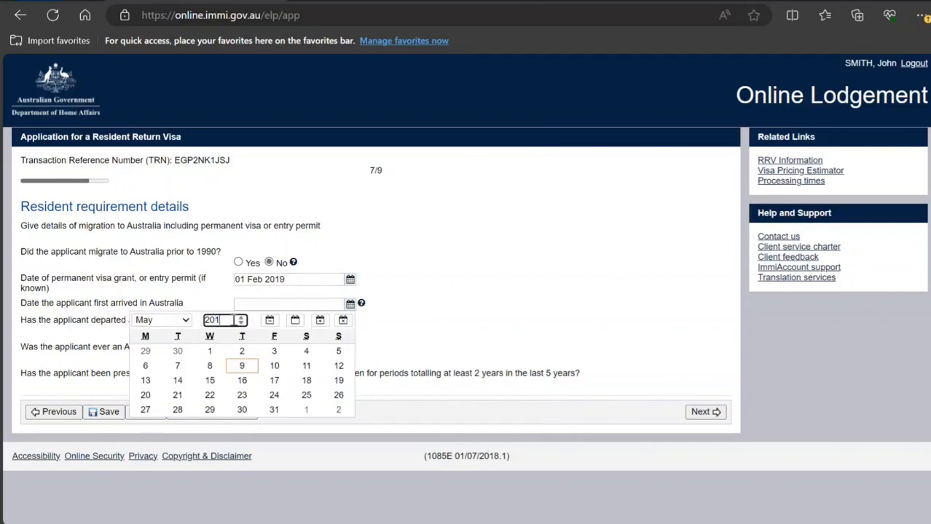
type("9")
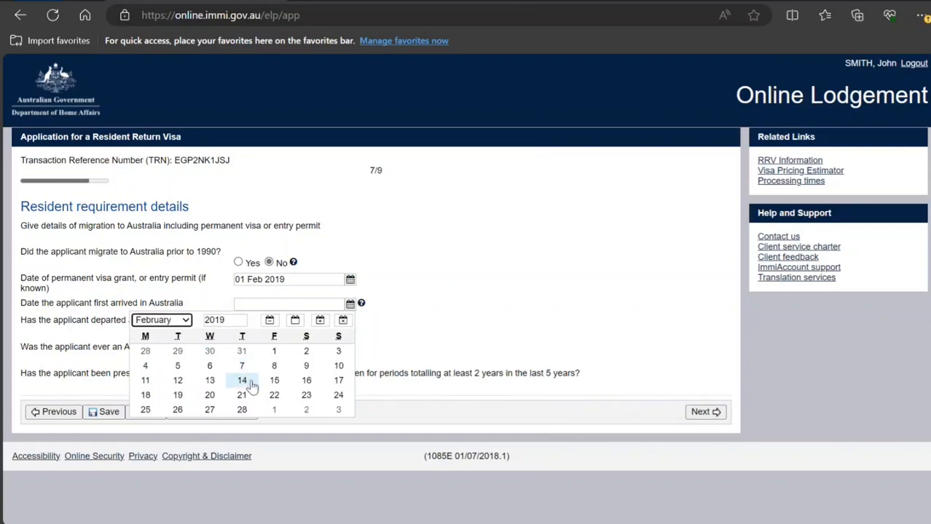
left_click(242, 397)
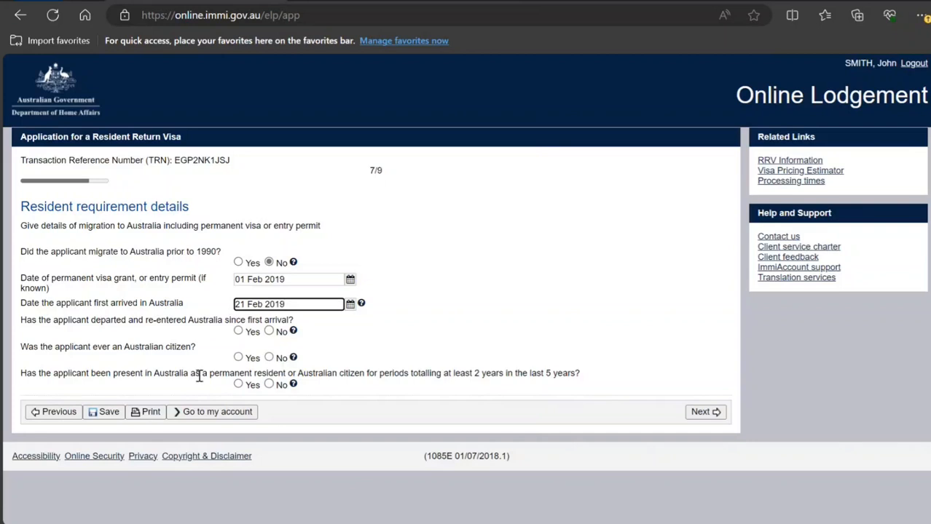
Answer No to having left and re-entered Australia and No to ever being an Australian citizen
left_click(269, 332)
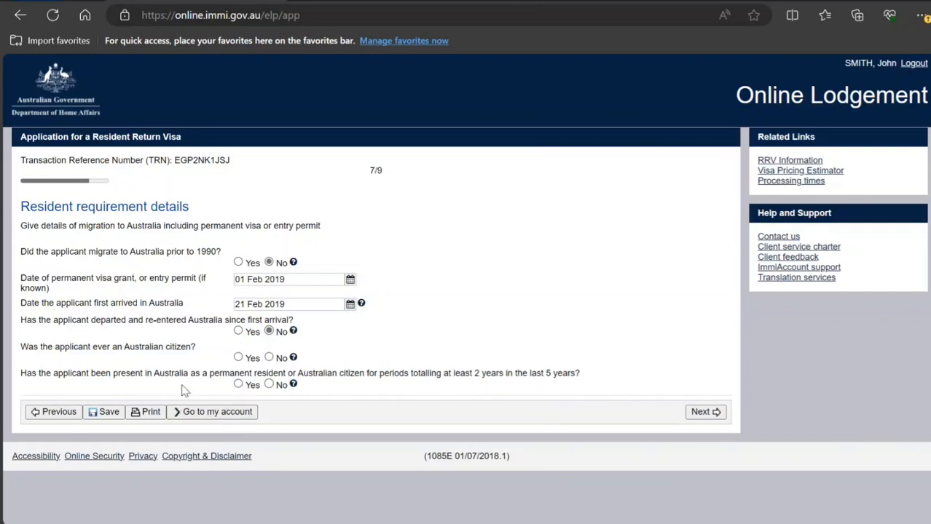
left_click(239, 331)
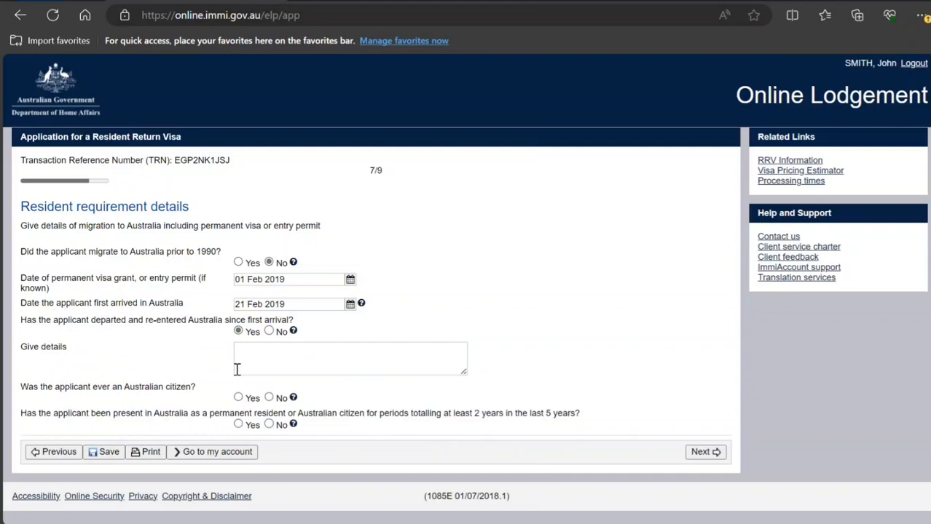
left_click(269, 331)
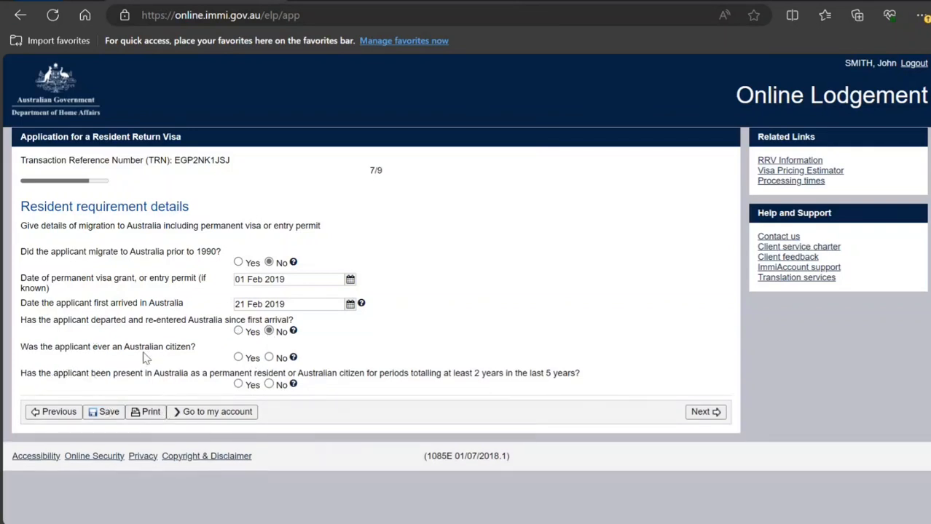
left_click(269, 357)
Answer Yes to two years' residence in the last five and to the relative question, then continue
left_click(239, 384)
left_click(269, 384)
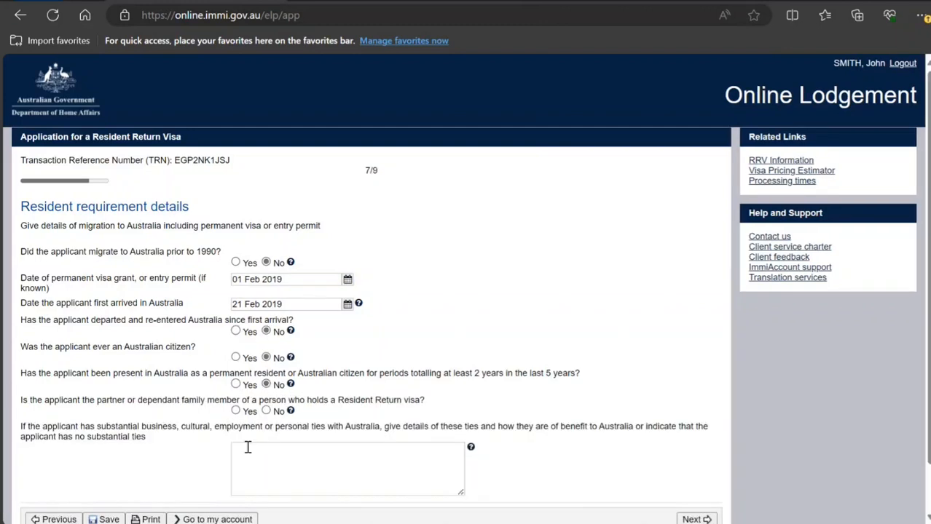
scroll(248, 447, "down", 1)
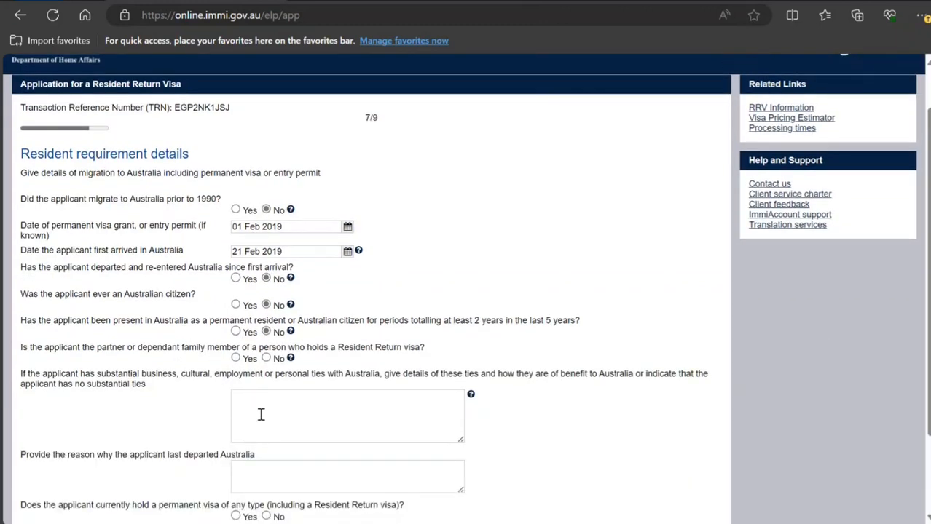
scroll(261, 414, "down", 2)
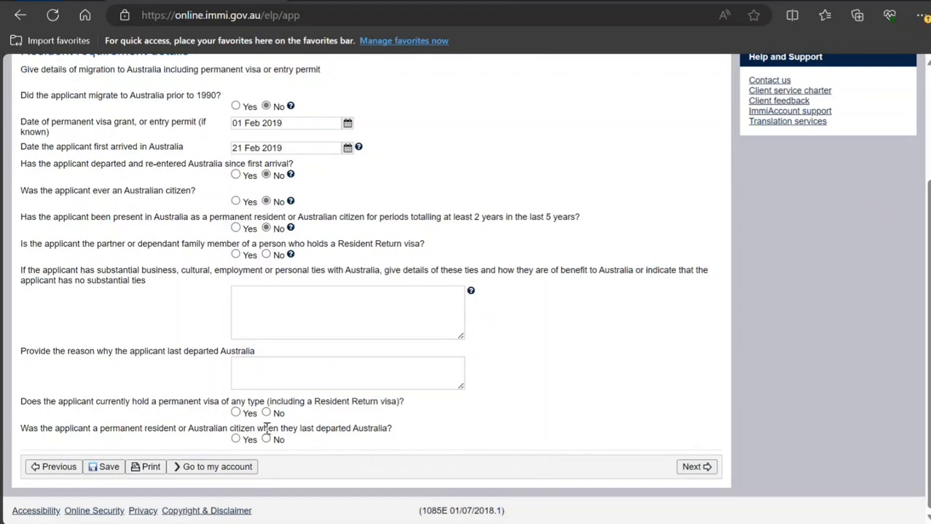
left_click(236, 255)
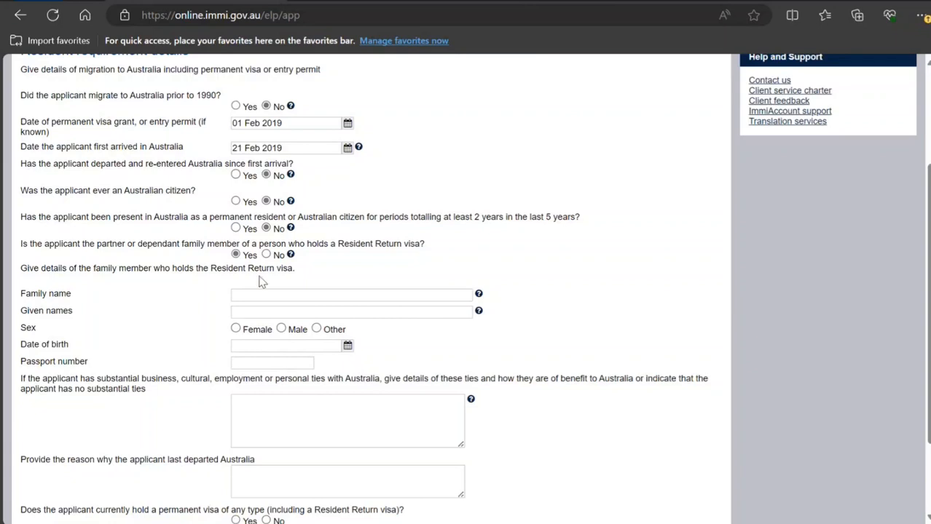
left_click(235, 228)
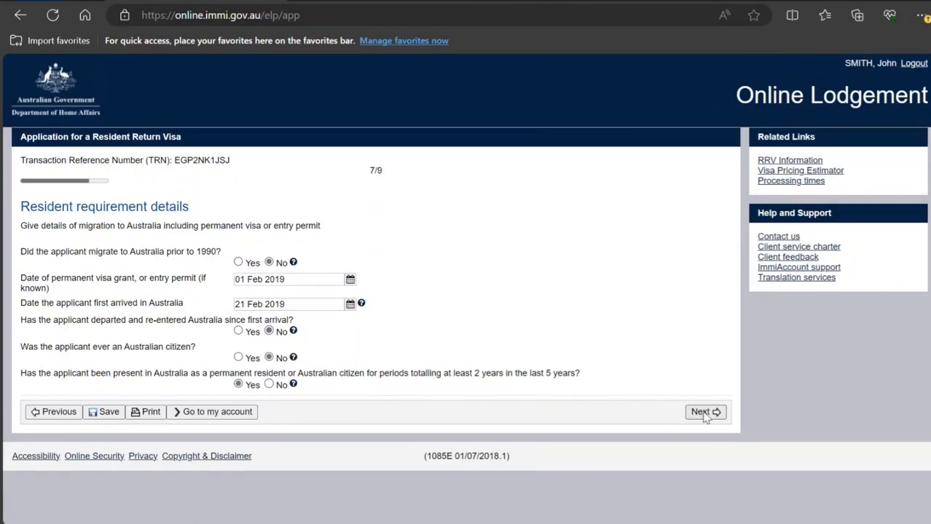
left_click(699, 414)
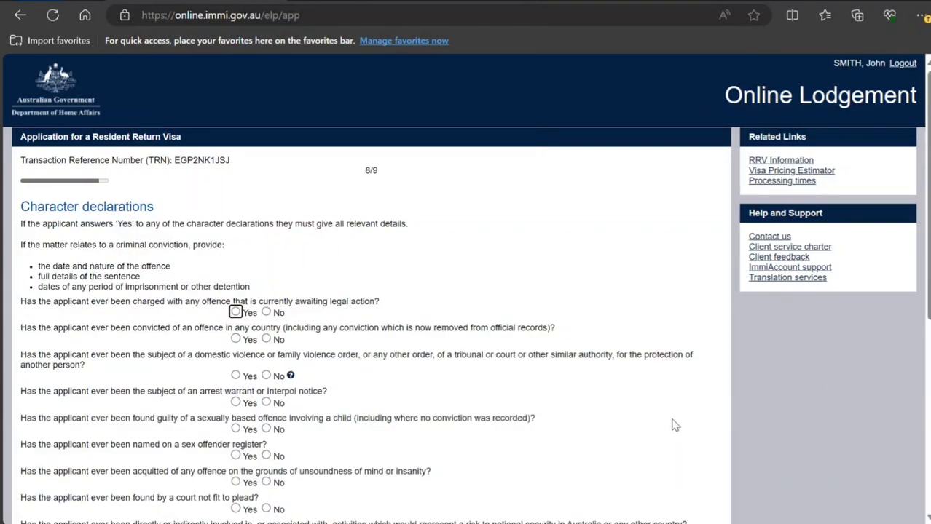
Answer No to the legal action, conviction, sex offence, unsoundness, unfit-to-plead, security and war crimes questions
left_click(266, 313)
left_click(266, 339)
left_click(266, 430)
scroll(266, 430, "down", 2)
left_click(266, 313)
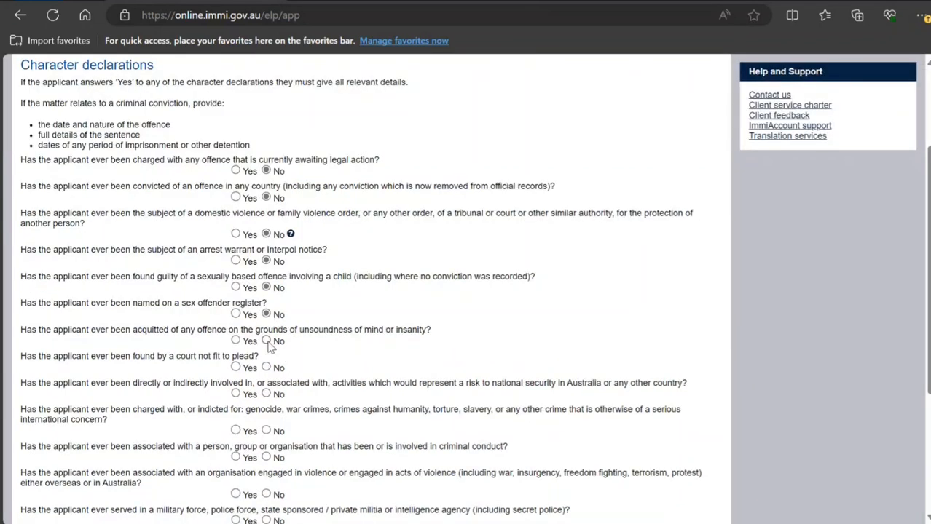
left_click(266, 341)
left_click(265, 368)
left_click(266, 394)
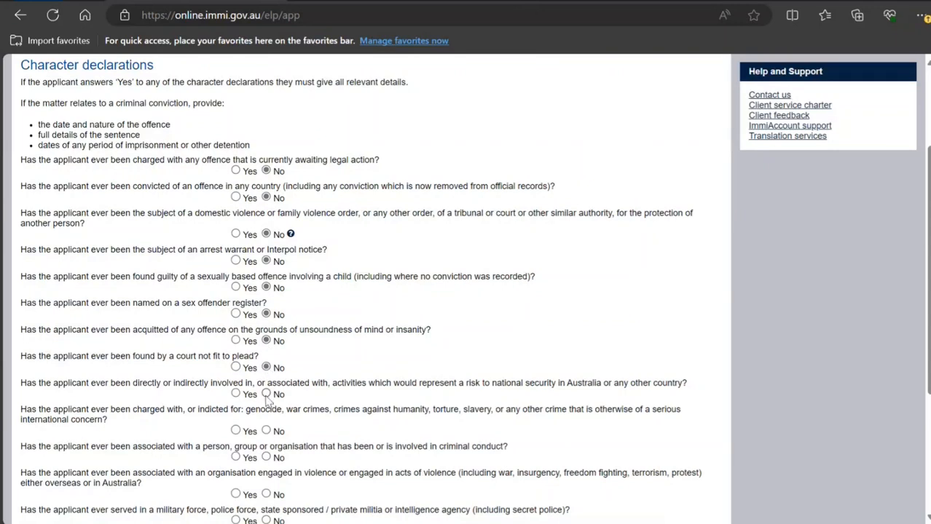
left_click(266, 431)
Answer No to criminal associations, people smuggling, deportation, overstaying and Government debts, then continue to Declarations
scroll(267, 371, "down", 1)
left_click(266, 386)
left_click(266, 423)
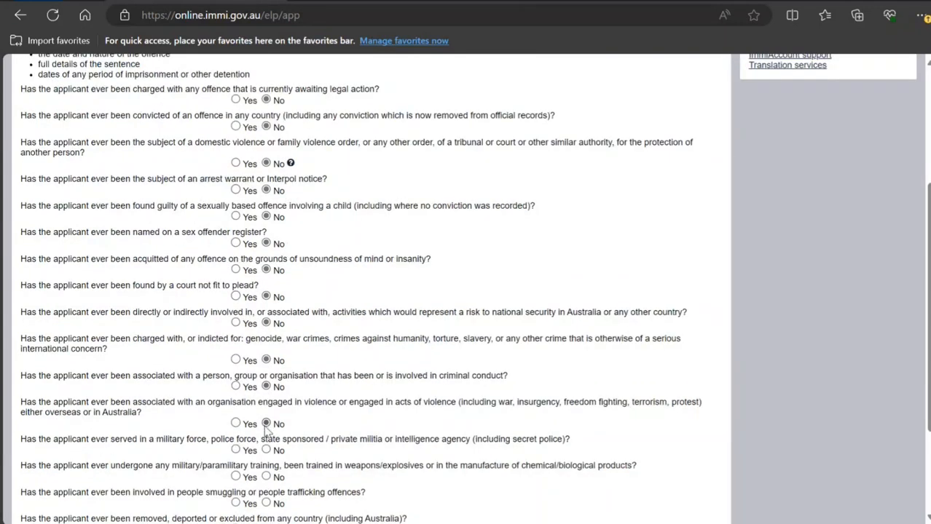
scroll(266, 453, "down", 2)
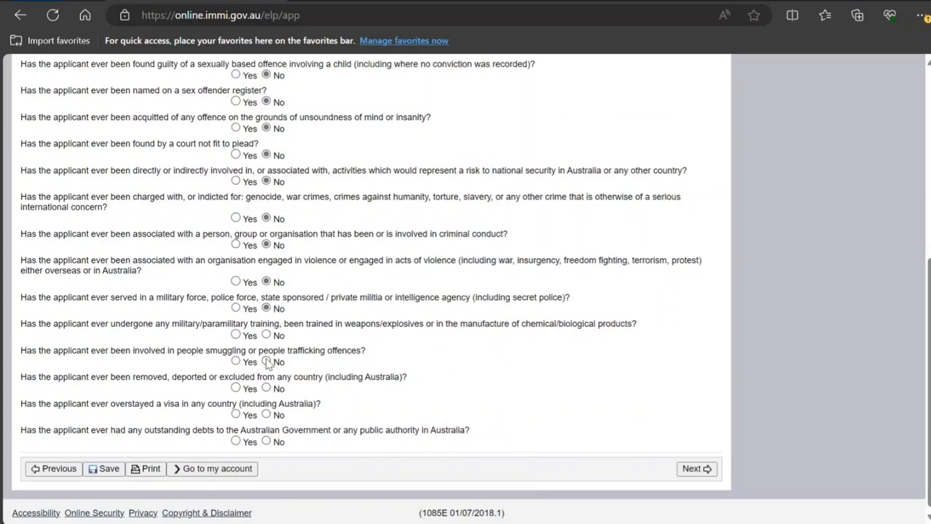
left_click(266, 361)
left_click(266, 389)
left_click(266, 415)
left_click(265, 442)
left_click(696, 469)
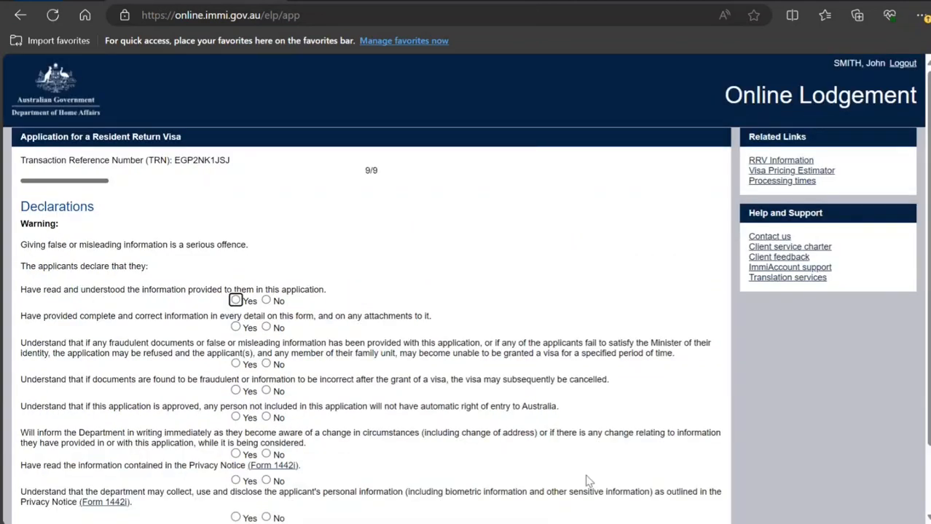
scroll(276, 346, "down", 1)
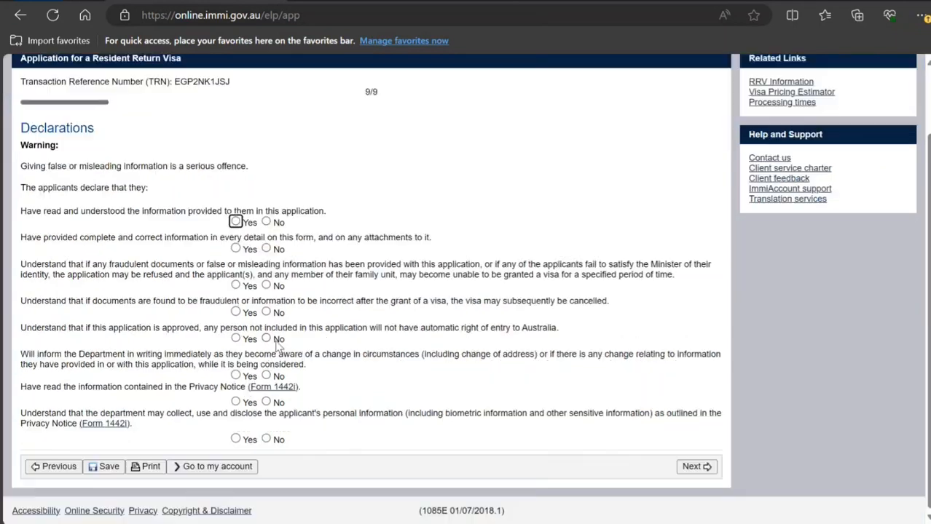